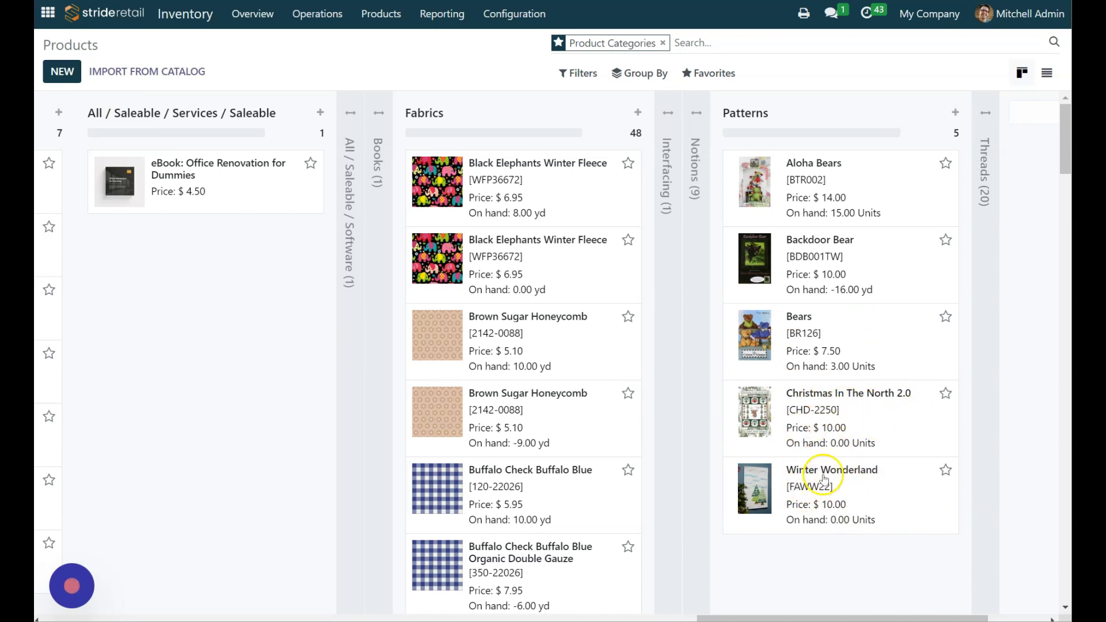
Step: Look through the products in the Fabrics category of the product list
{"action": "scroll", "coordinate": [654, 435], "scroll_direction": "down", "scroll_amount": 7}
{"action": "scroll", "coordinate": [547, 444], "scroll_direction": "down", "scroll_amount": 8}
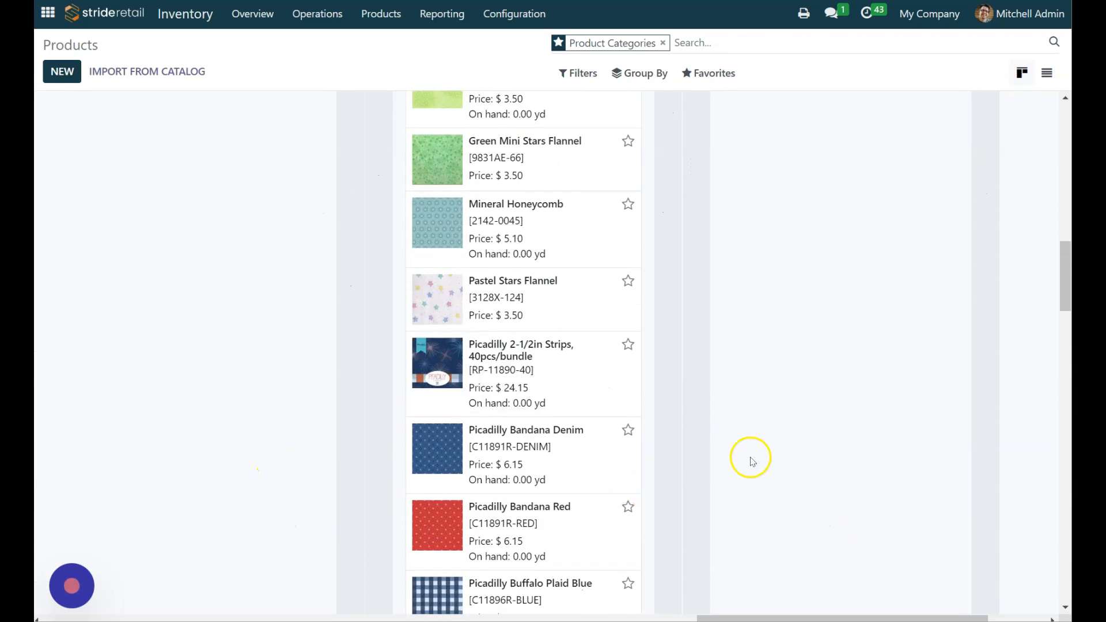
{"action": "scroll", "coordinate": [760, 469], "scroll_direction": "down", "scroll_amount": 3}
{"action": "scroll", "coordinate": [507, 415], "scroll_direction": "down", "scroll_amount": 7}
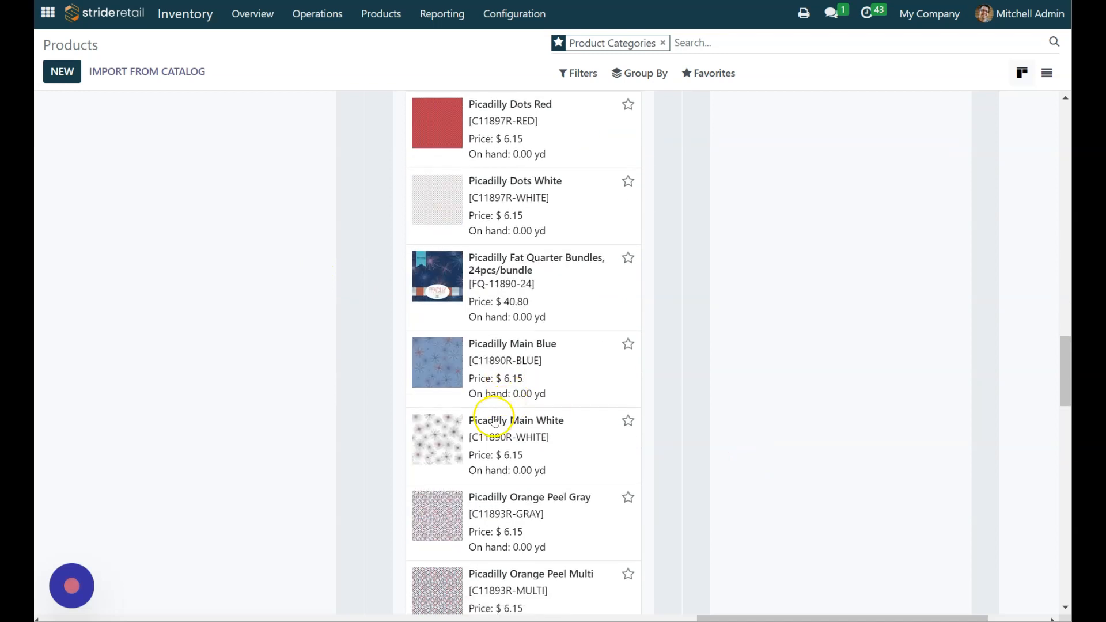
{"action": "scroll", "coordinate": [651, 276], "scroll_direction": "up", "scroll_amount": 4}
{"action": "scroll", "coordinate": [648, 317], "scroll_direction": "up", "scroll_amount": 15}
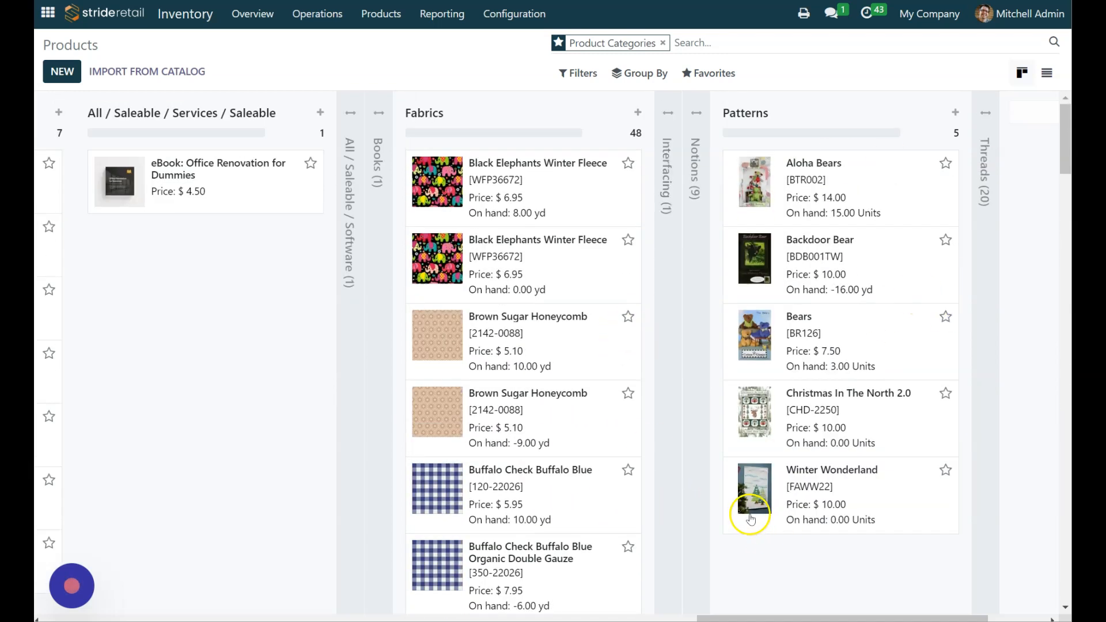
Step: Create a product named Winter Kit with a sales price of $50.00 in the All / Saleable category
{"action": "left_click", "coordinate": [62, 71]}
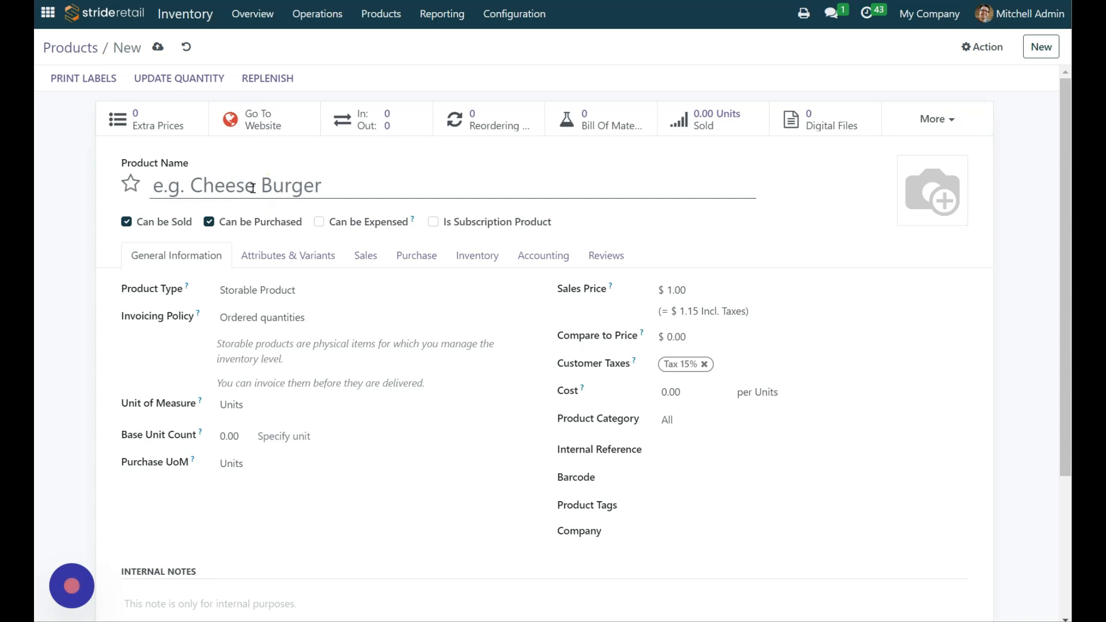
{"action": "type", "text": "Winter Kit"}
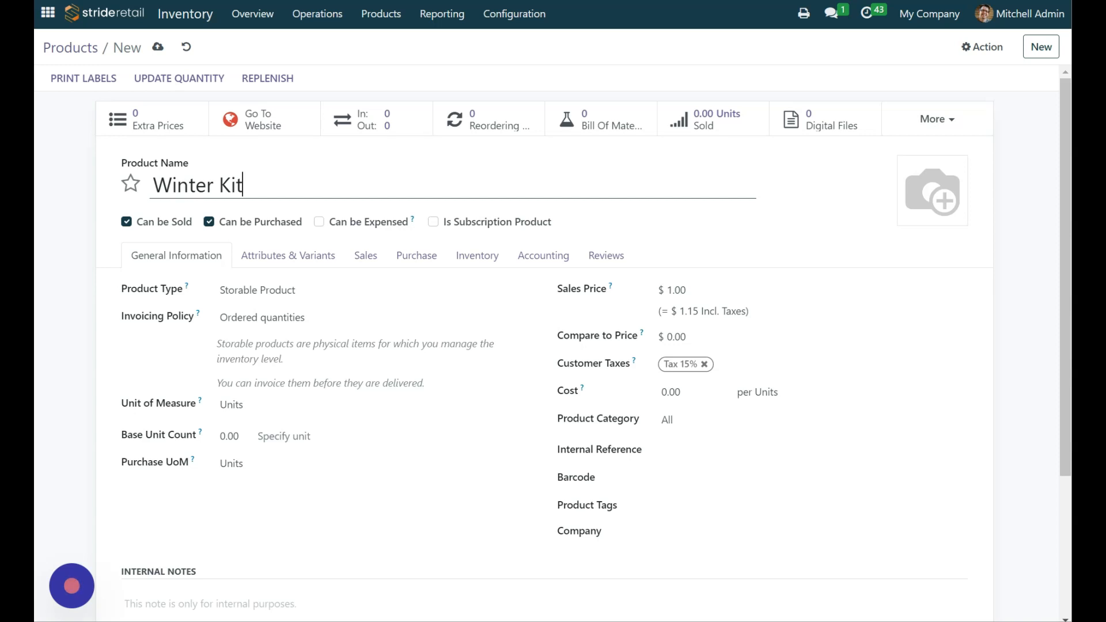
{"action": "left_click", "coordinate": [677, 286]}
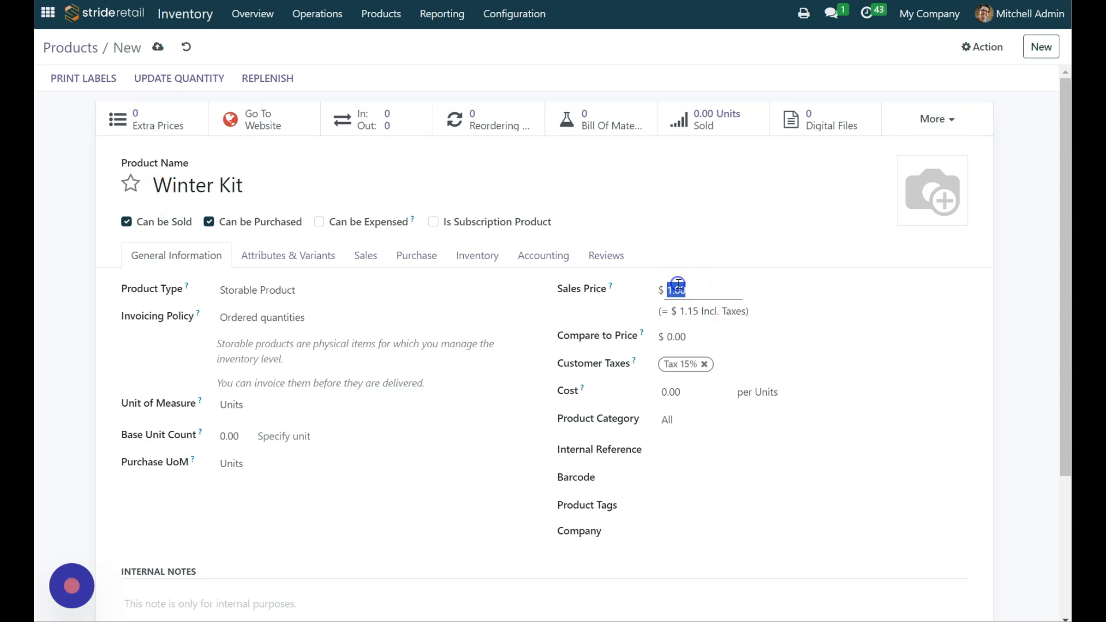
{"action": "type", "text": "50"}
{"action": "key", "text": "Tab"}
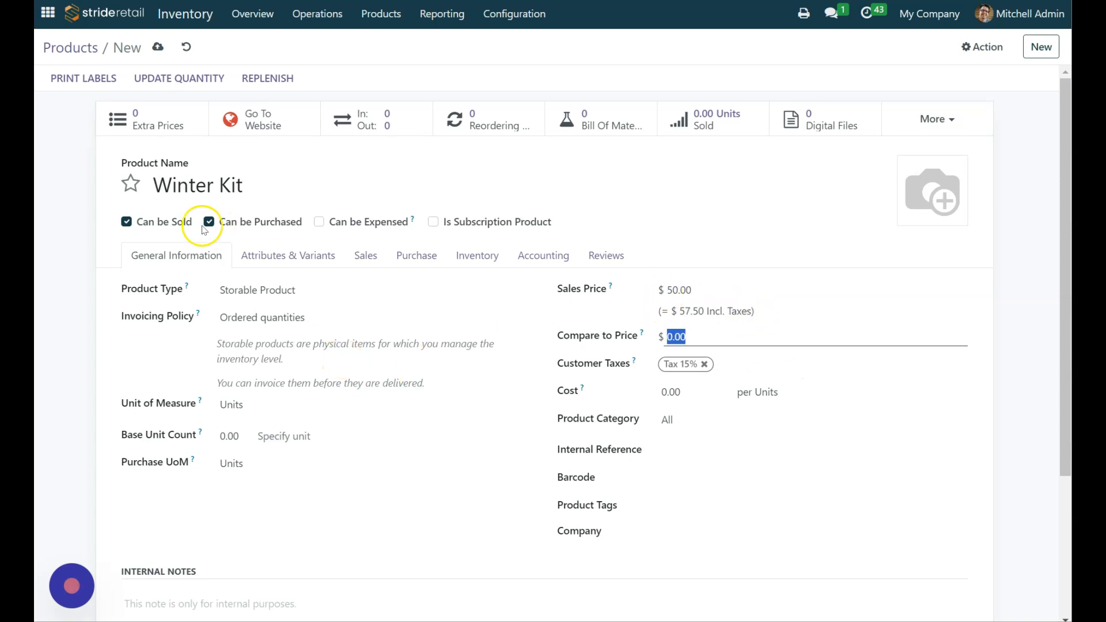
{"action": "left_click", "coordinate": [723, 410]}
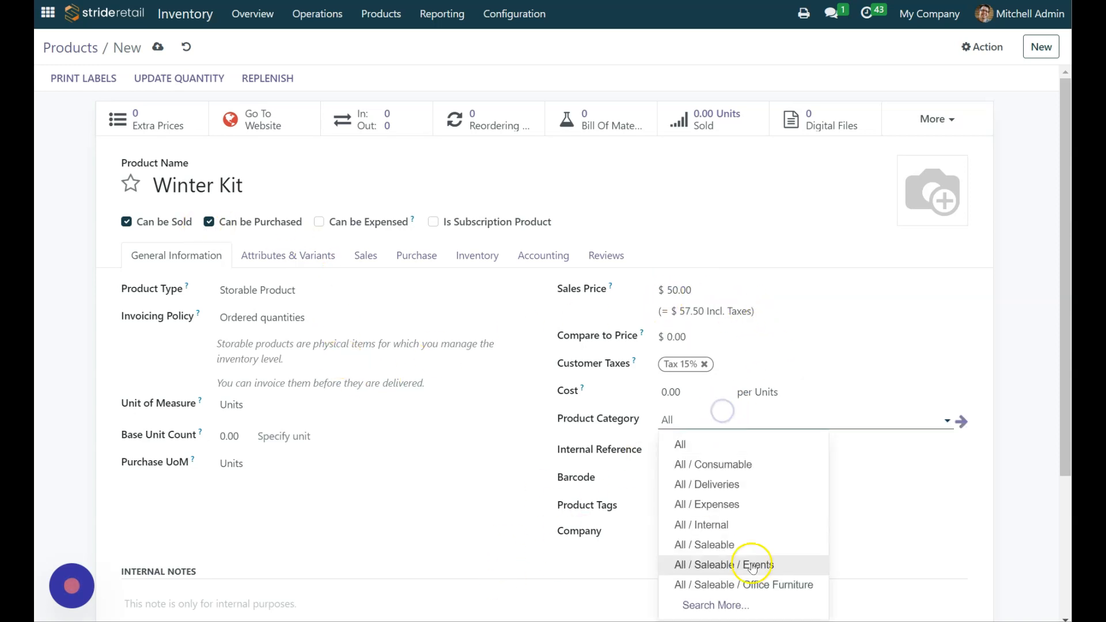
{"action": "left_click", "coordinate": [720, 545]}
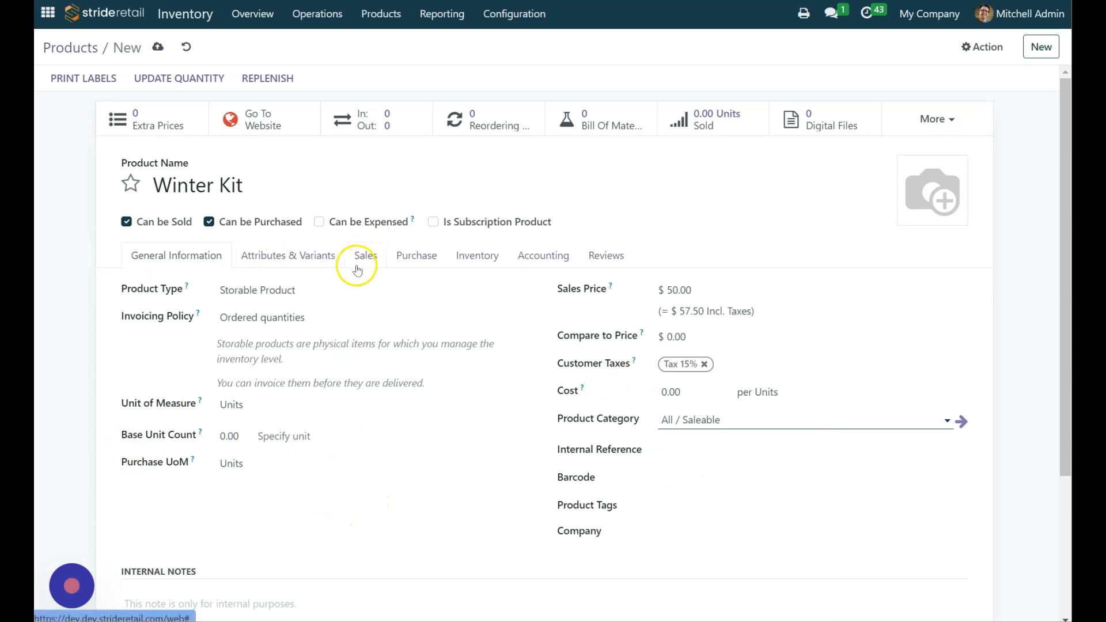
Step: Add the Pattern (always) attribute to the product's variants
{"action": "left_click", "coordinate": [298, 258]}
{"action": "left_click", "coordinate": [144, 307]}
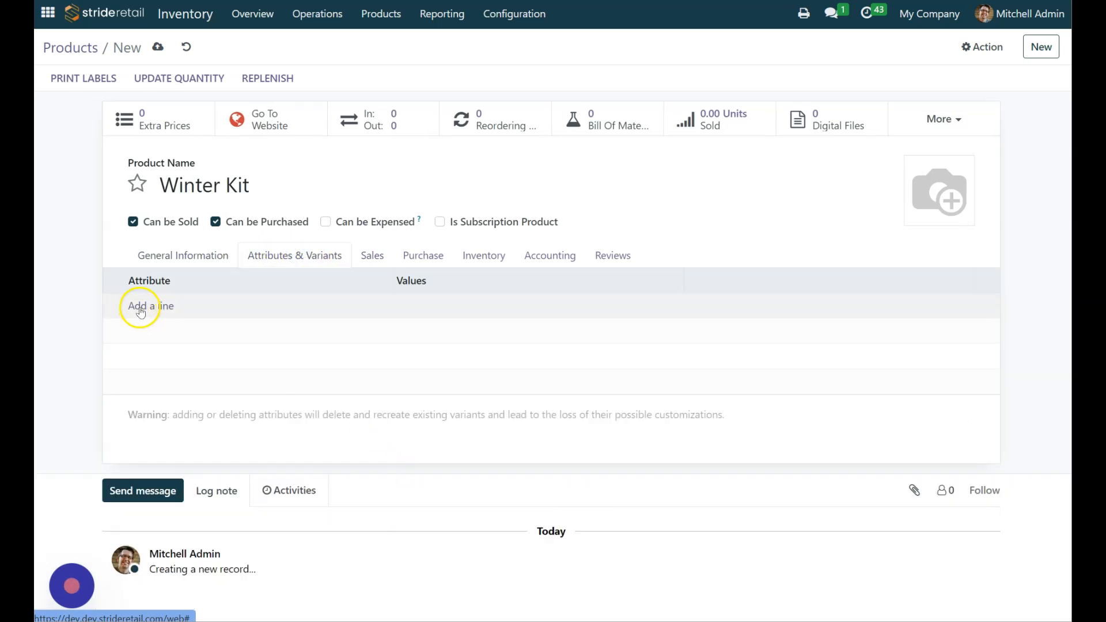
{"action": "type", "text": "p"}
{"action": "key", "text": "BackSpace"}
{"action": "type", "text": "Patter"}
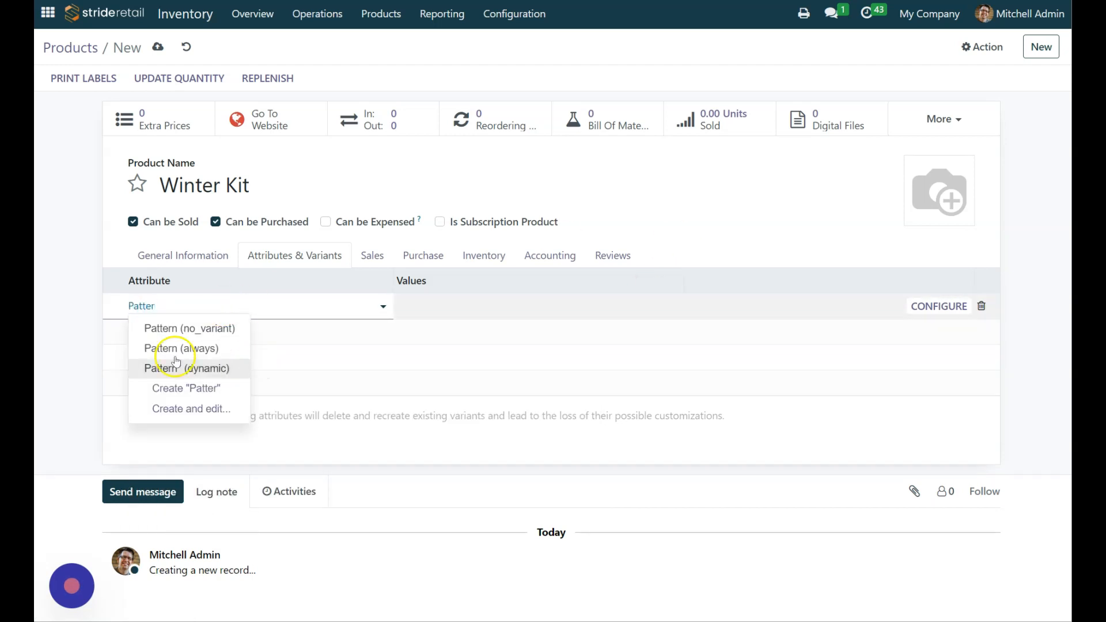
{"action": "left_click", "coordinate": [195, 349]}
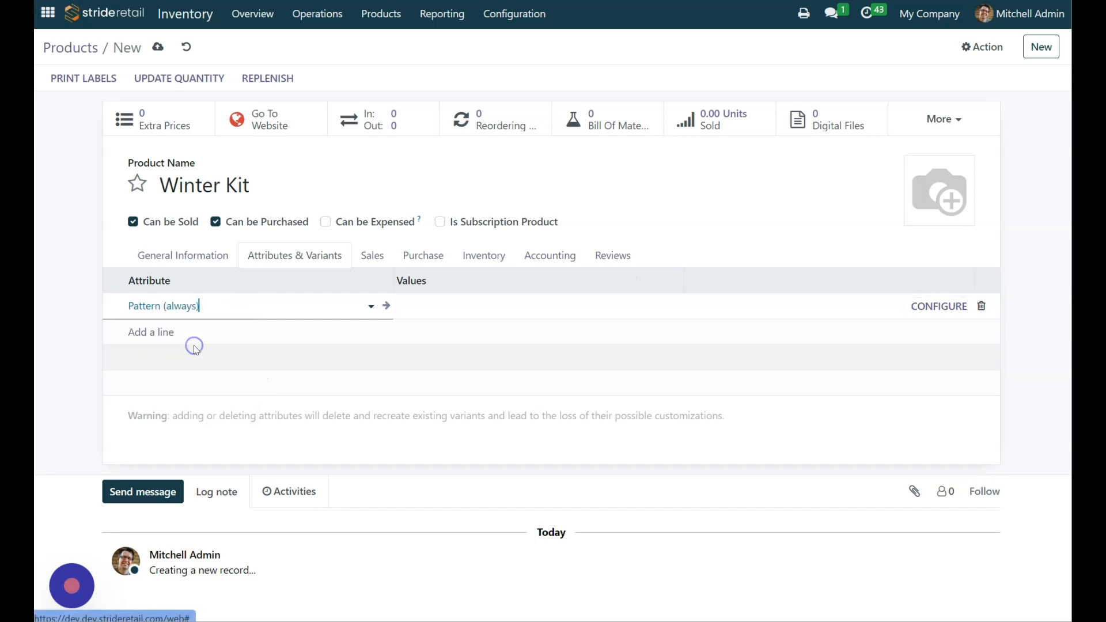
Step: Create Winter Wonderland as a value of the Pattern attribute
{"action": "left_click", "coordinate": [462, 310]}
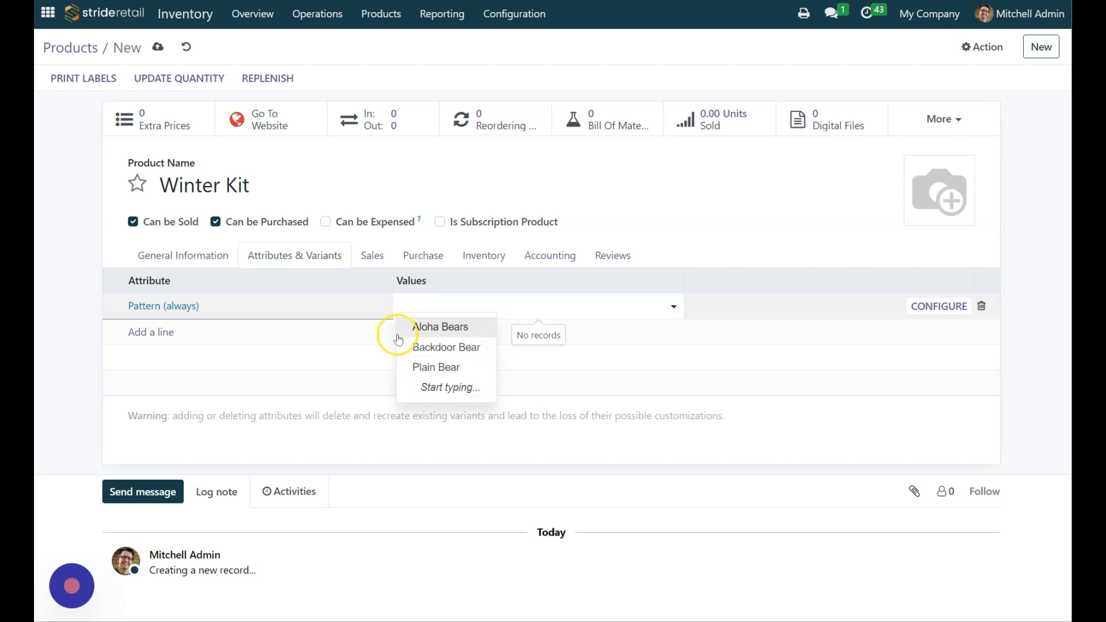
{"action": "left_click", "coordinate": [483, 303]}
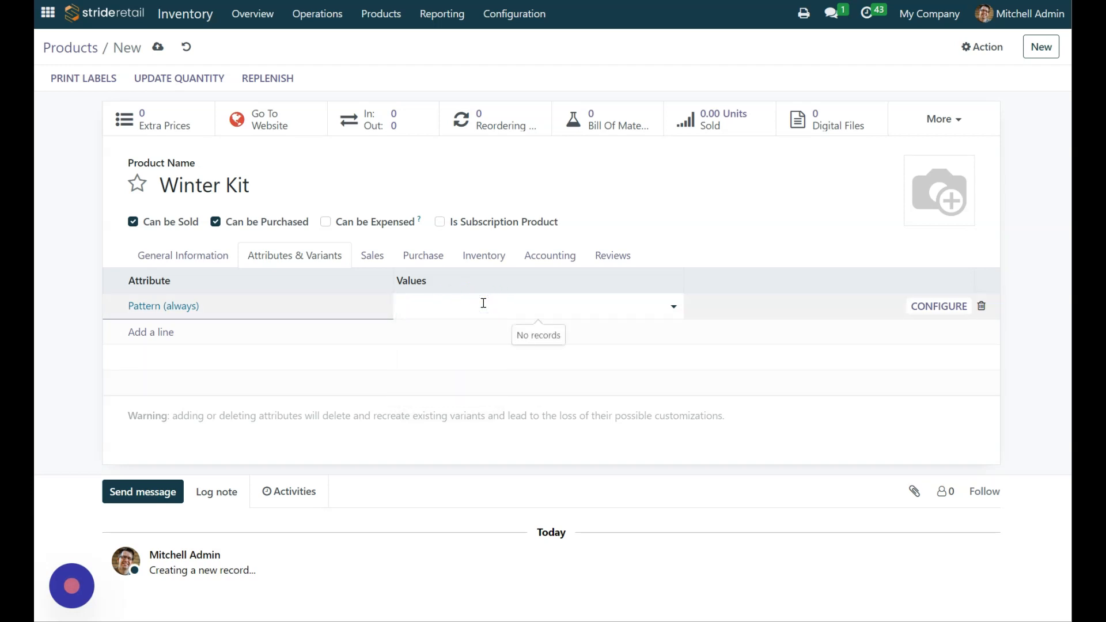
{"action": "type", "text": "Winter"}
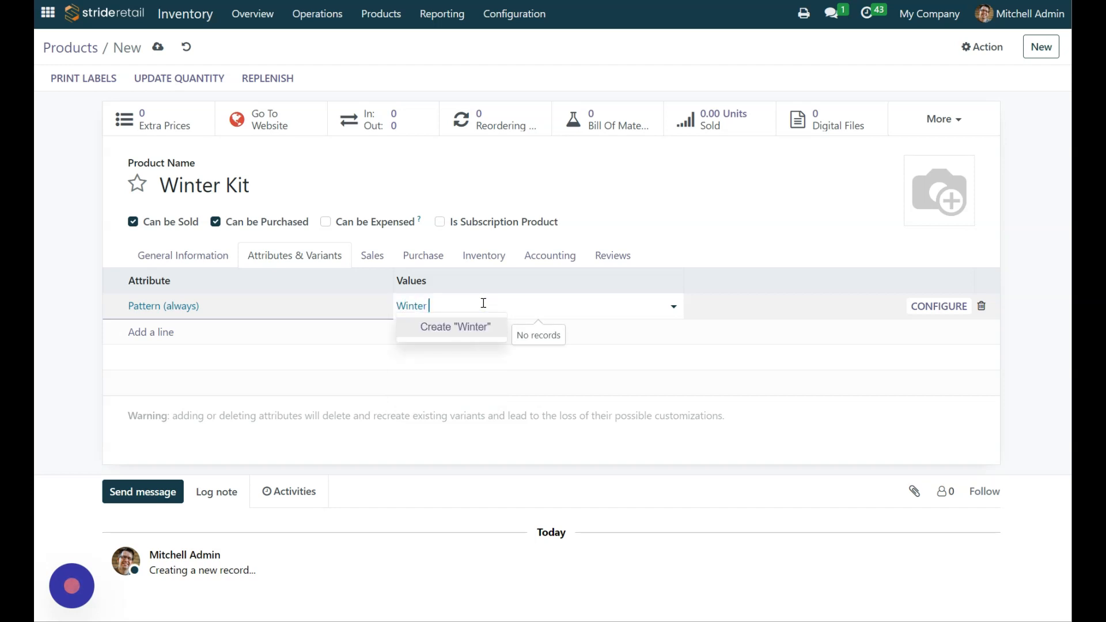
{"action": "type", "text": " Wonderland"}
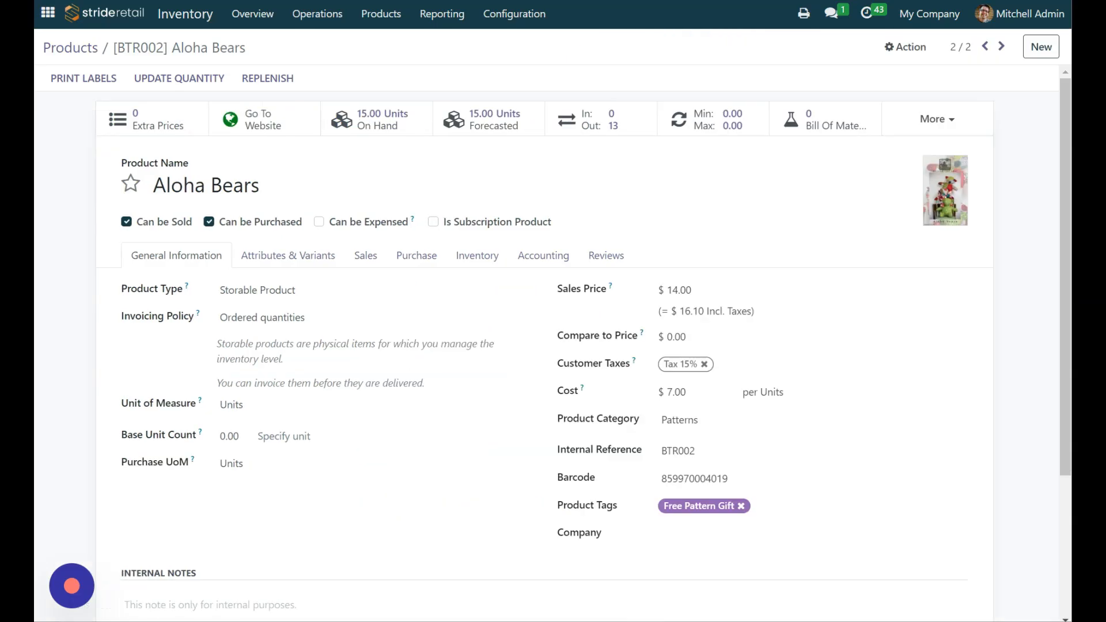
Step: Return to the product list and clear the aloha search to view the Patterns category
{"action": "left_click", "coordinate": [64, 47]}
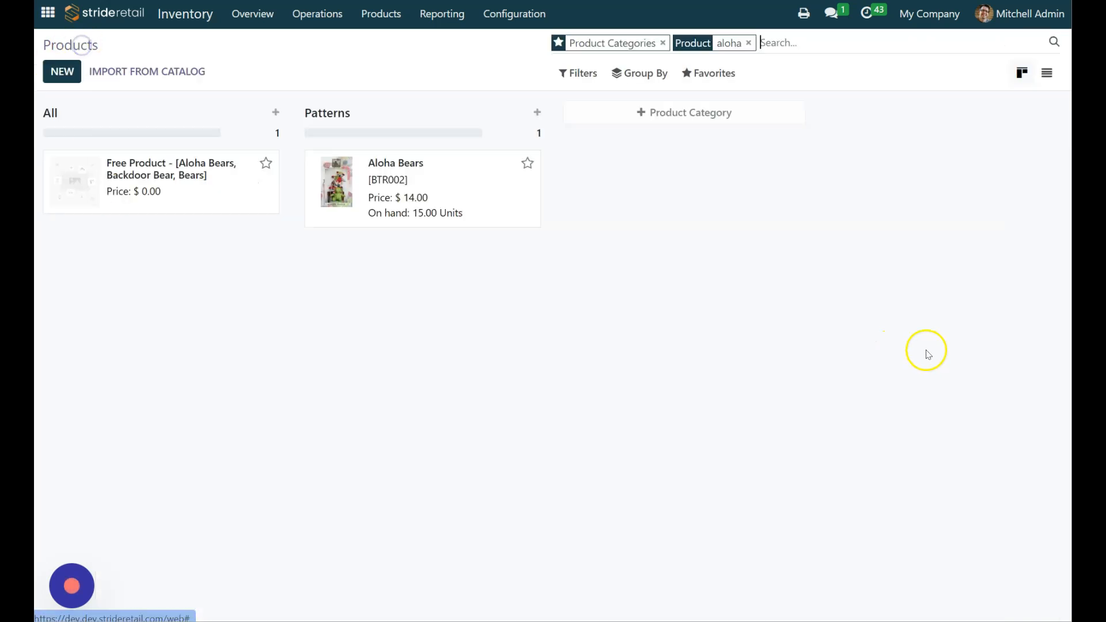
{"action": "left_click", "coordinate": [748, 43]}
{"action": "left_click_drag", "start_coordinate": [250, 616], "coordinate": [873, 580]}
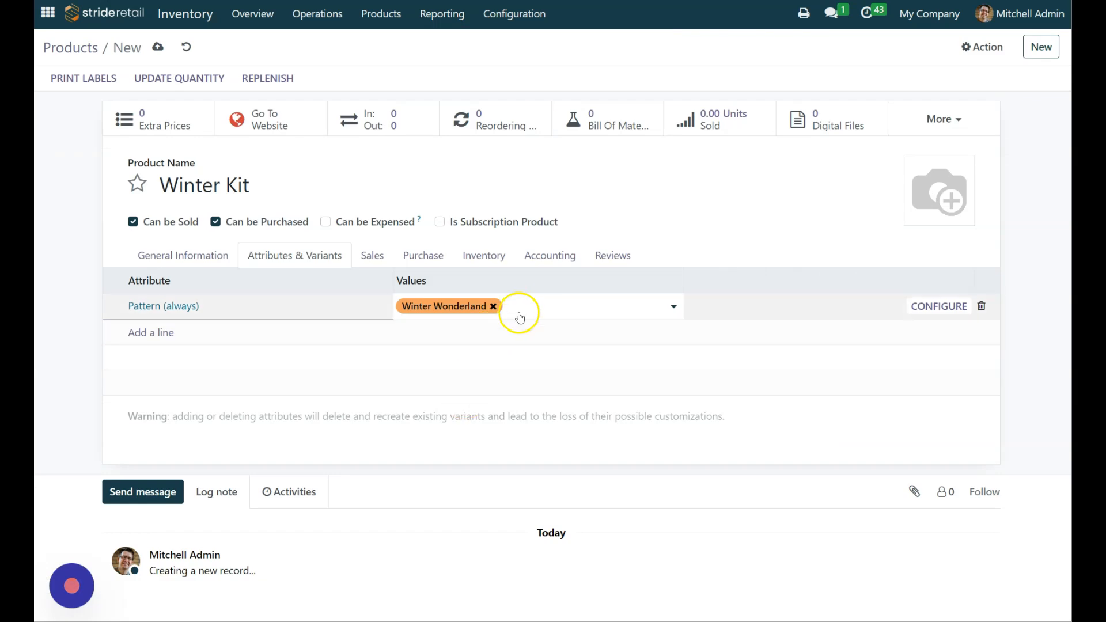
Step: Create Christmas in the North as another value of the Winter Kit's Pattern attribute
{"action": "left_click", "coordinate": [521, 303]}
{"action": "type", "text": "Christmas in the North"}
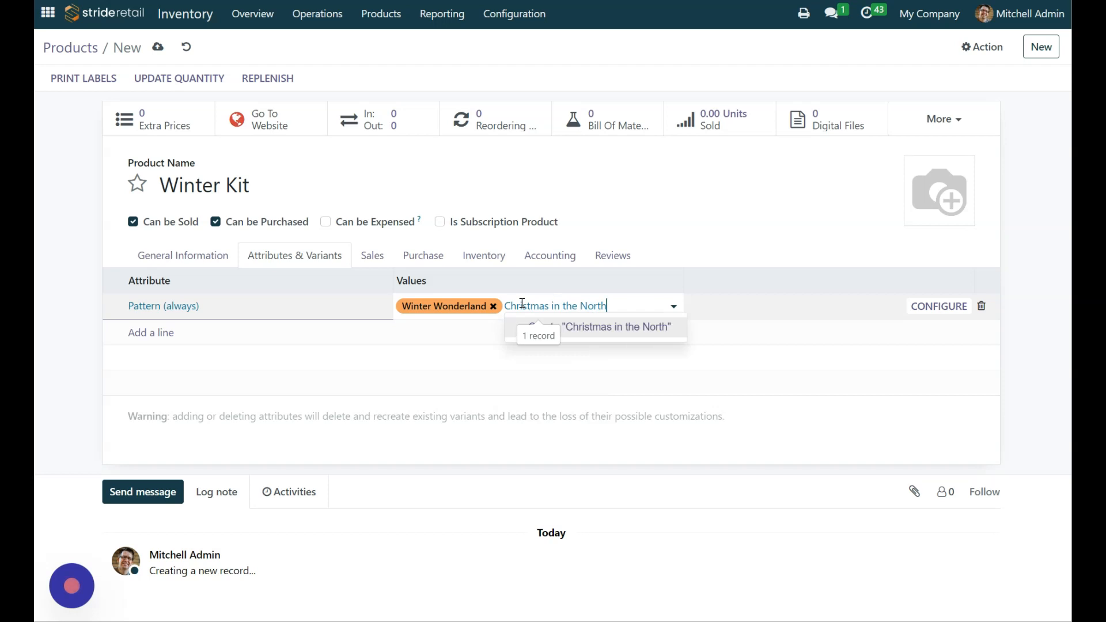
{"action": "key", "text": "Return"}
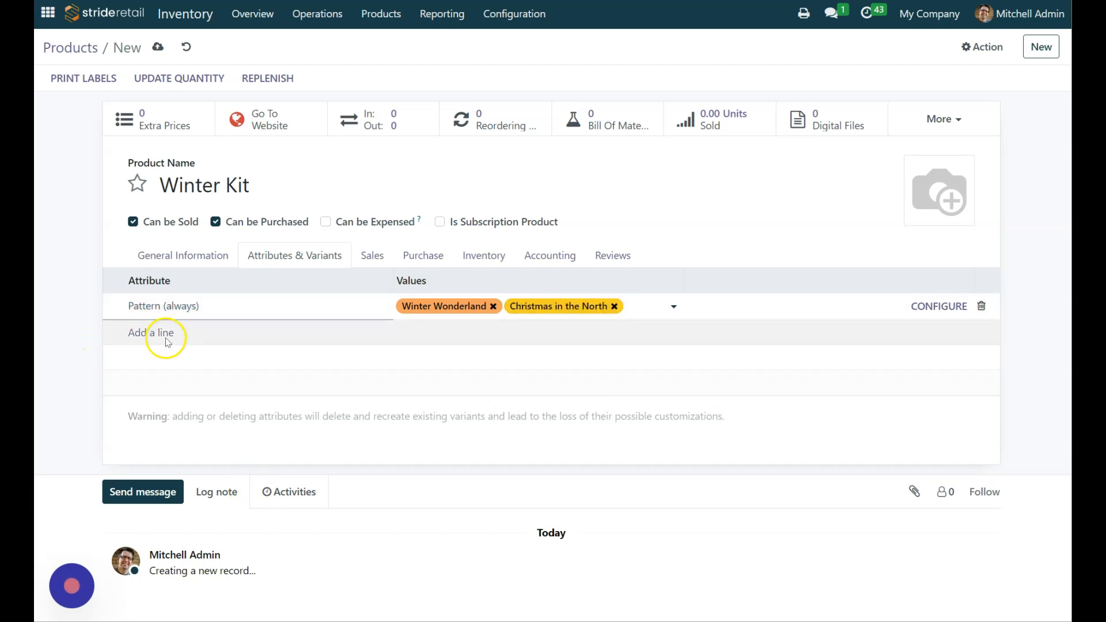
Step: Add a second attribute line to the Winter Kit using Fabric Choice (always)
{"action": "left_click", "coordinate": [147, 337]}
{"action": "type", "text": "Fabr"}
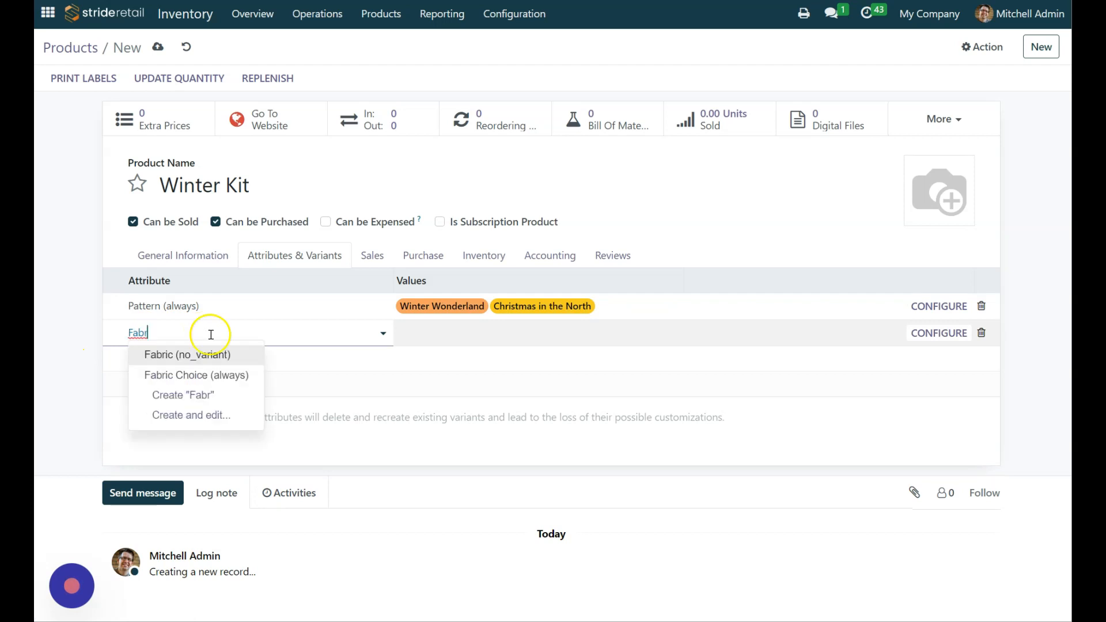
{"action": "left_click", "coordinate": [222, 373]}
{"action": "left_click", "coordinate": [494, 330]}
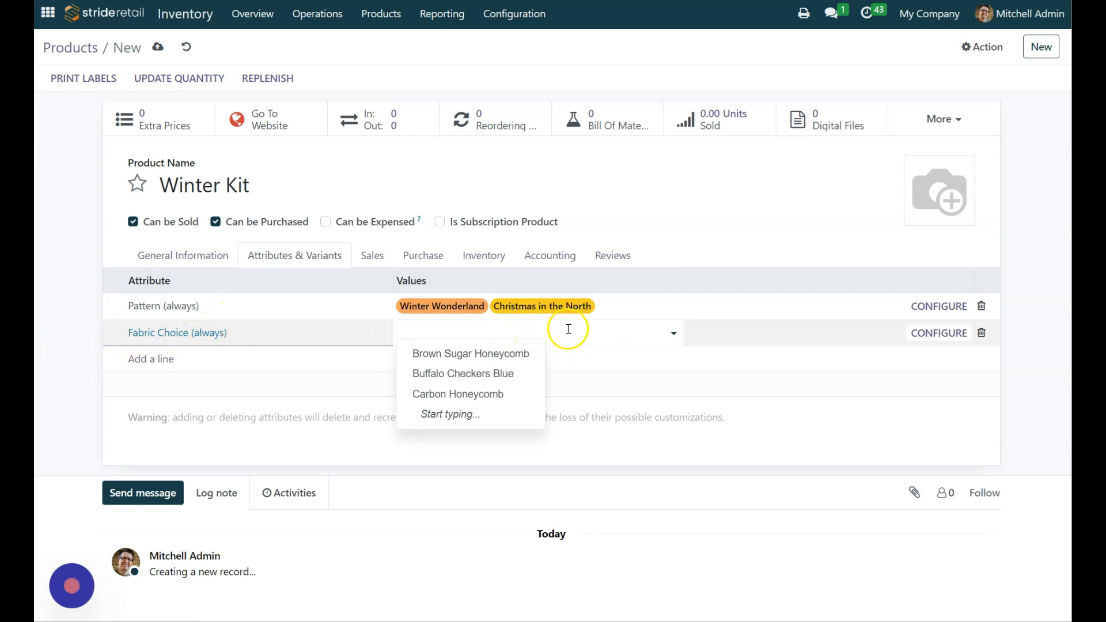
{"action": "left_click", "coordinate": [591, 331]}
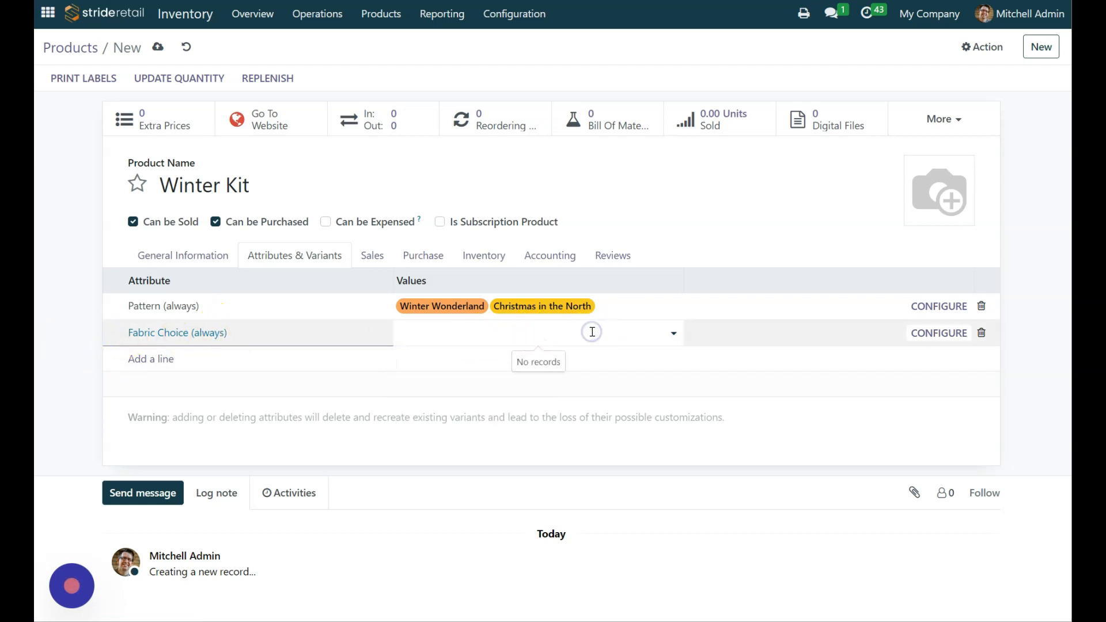
Step: Expand the Fabrics category in the product list and browse its fabric names
{"action": "left_click", "coordinate": [604, 16]}
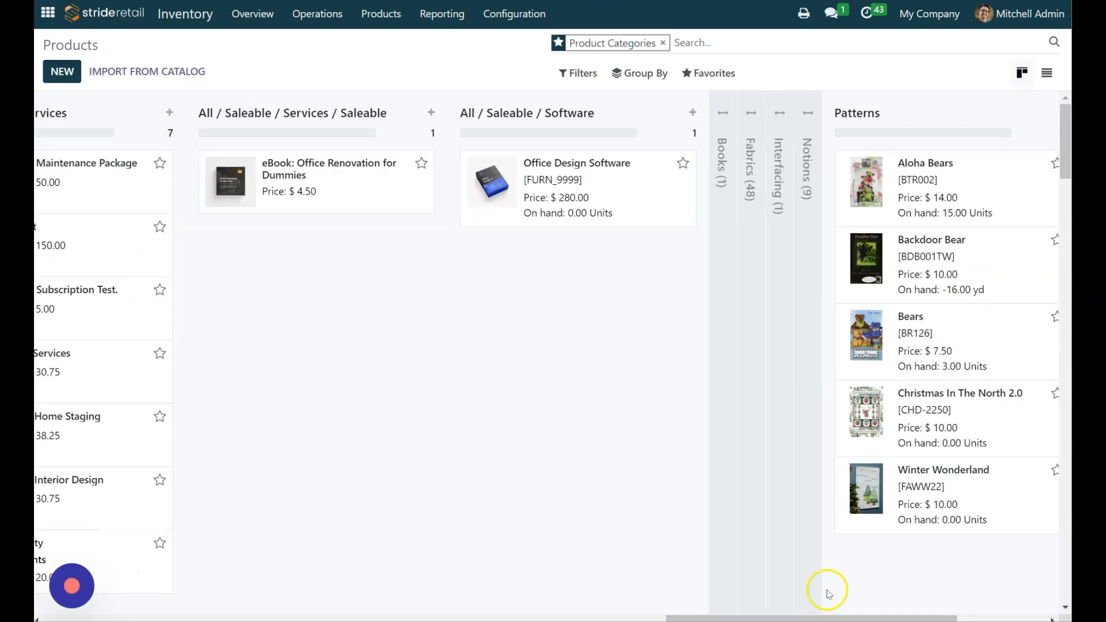
{"action": "left_click", "coordinate": [750, 113]}
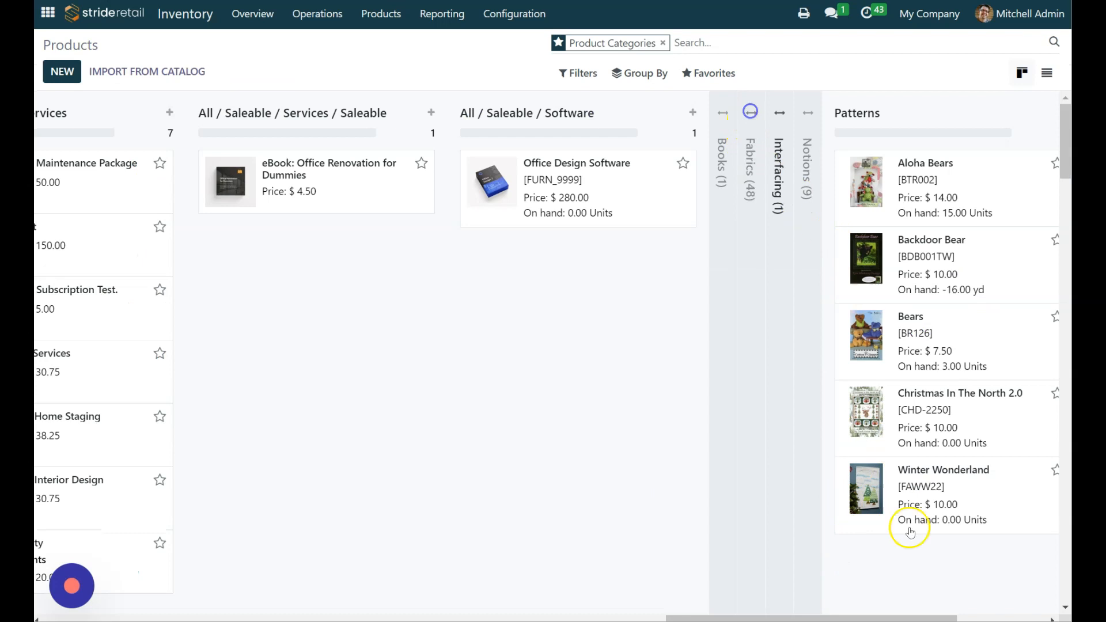
{"action": "left_click_drag", "start_coordinate": [697, 616], "coordinate": [736, 616]}
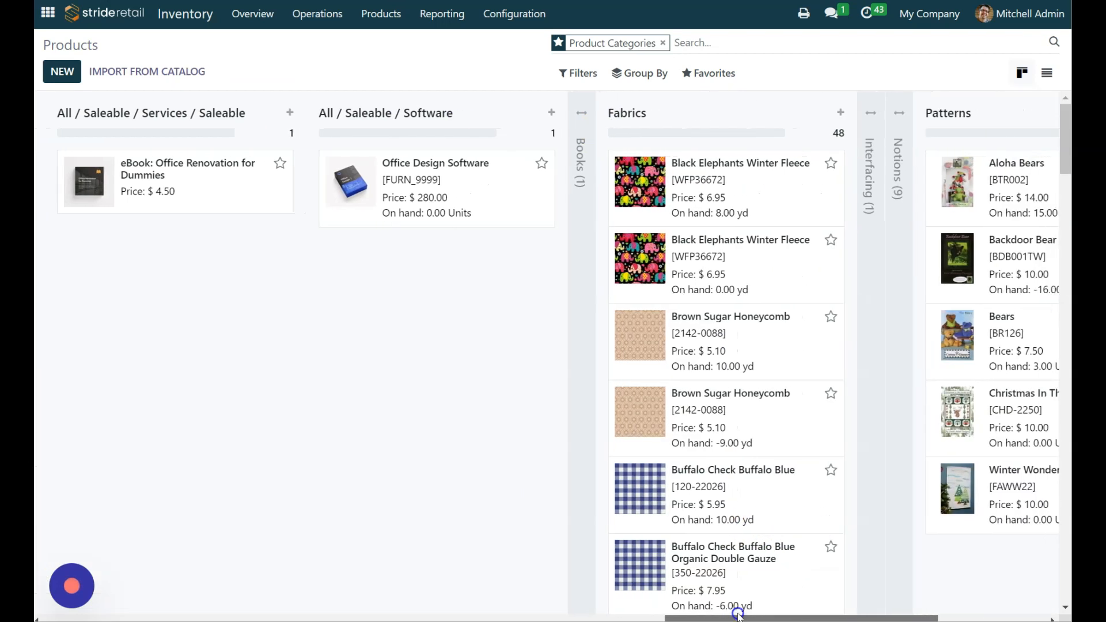
{"action": "scroll", "coordinate": [779, 439], "scroll_direction": "down", "scroll_amount": 20}
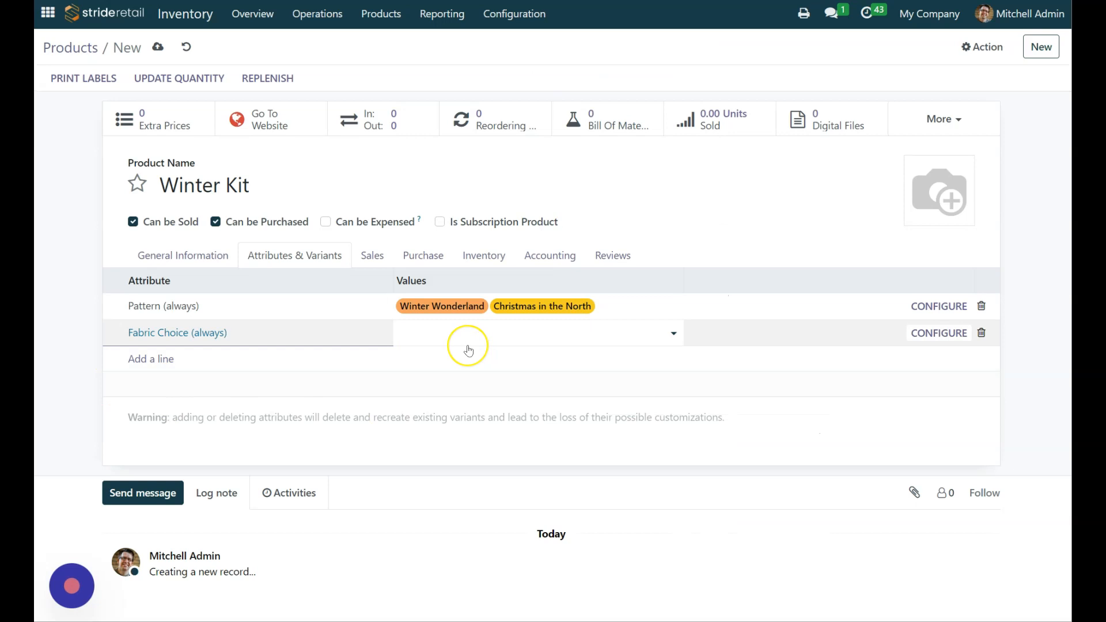
Step: Create Picadilly Bandana Demin as a value of the Winter Kit's Fabric Choice attribute
{"action": "type", "text": "dilly Bandana Demin"}
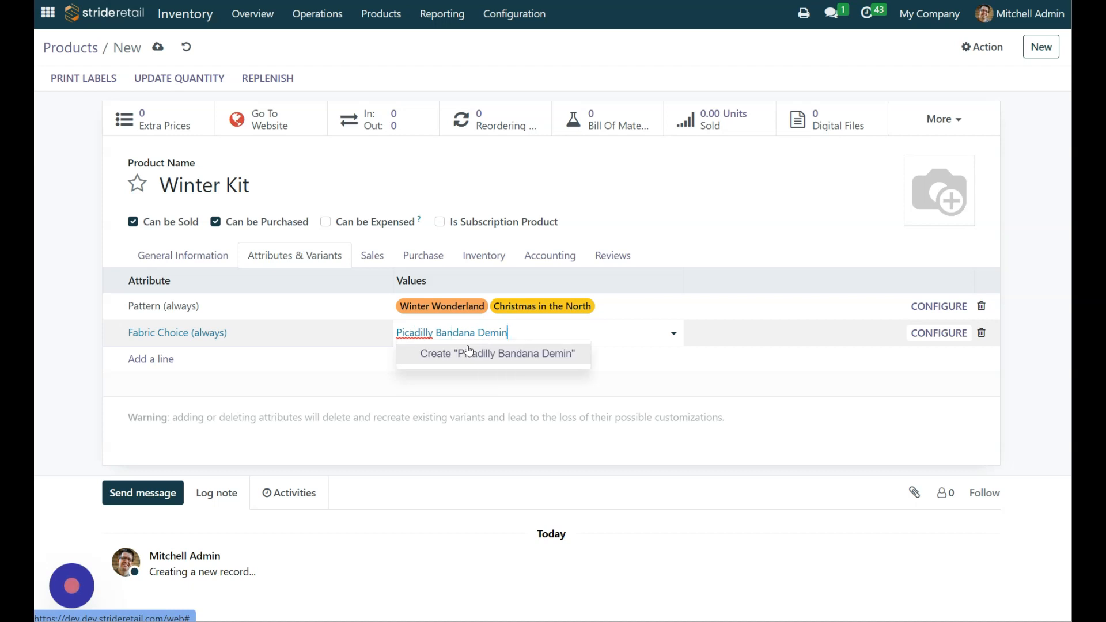
{"action": "left_click", "coordinate": [493, 353]}
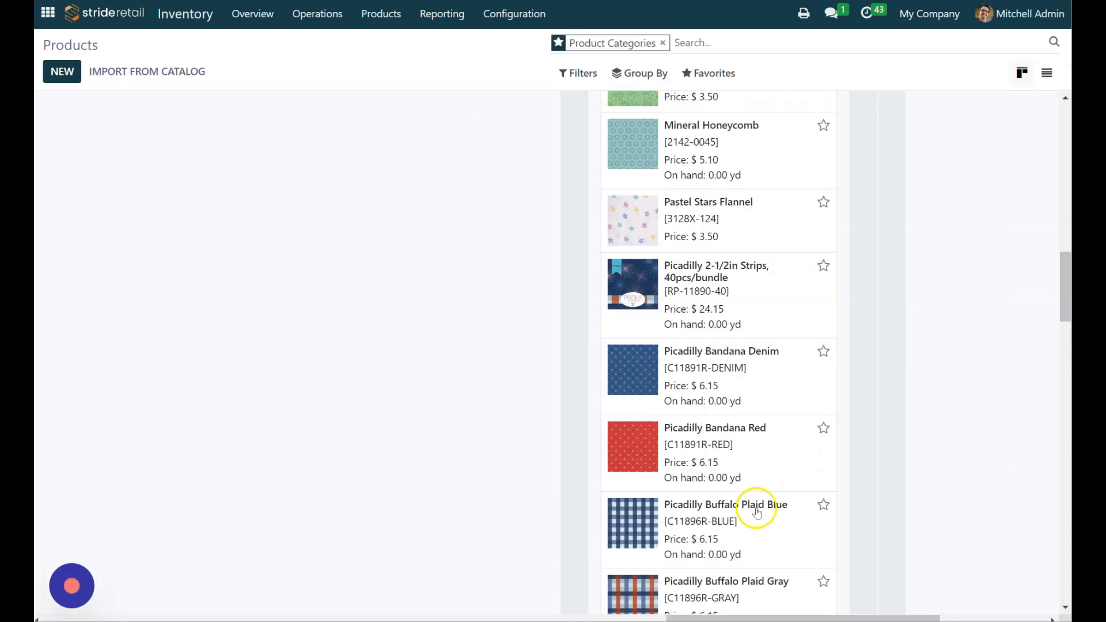
Step: Find another fabric in the product list and create Purple Dot Flannel as a Fabric Choice value
{"action": "scroll", "coordinate": [790, 511], "scroll_direction": "down", "scroll_amount": 3}
{"action": "scroll", "coordinate": [794, 511], "scroll_direction": "down", "scroll_amount": 10}
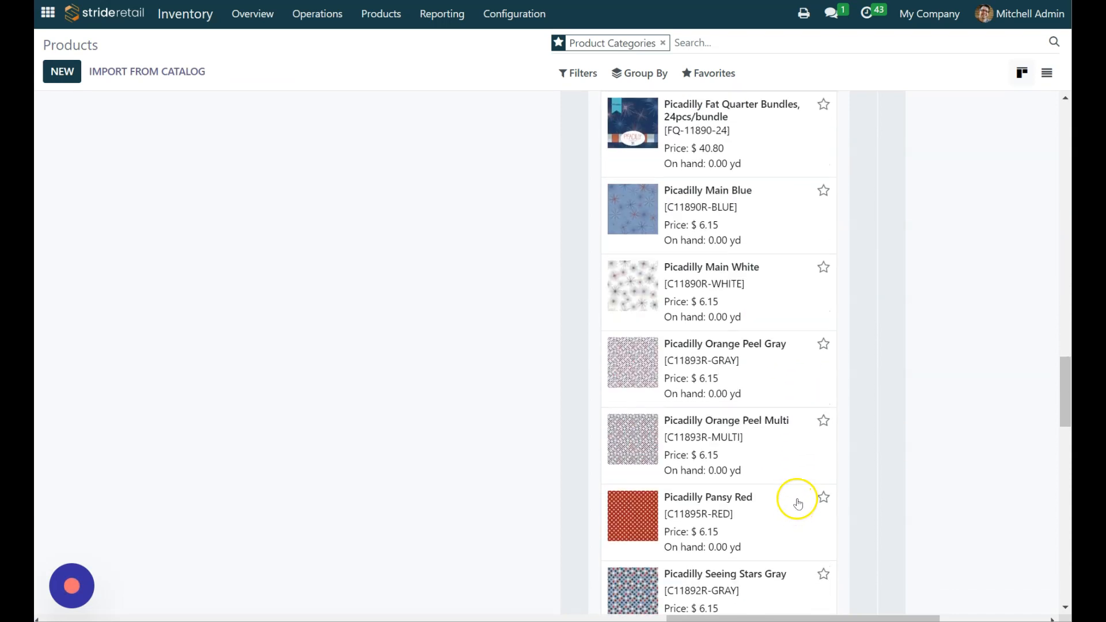
{"action": "scroll", "coordinate": [810, 506], "scroll_direction": "down", "scroll_amount": 10}
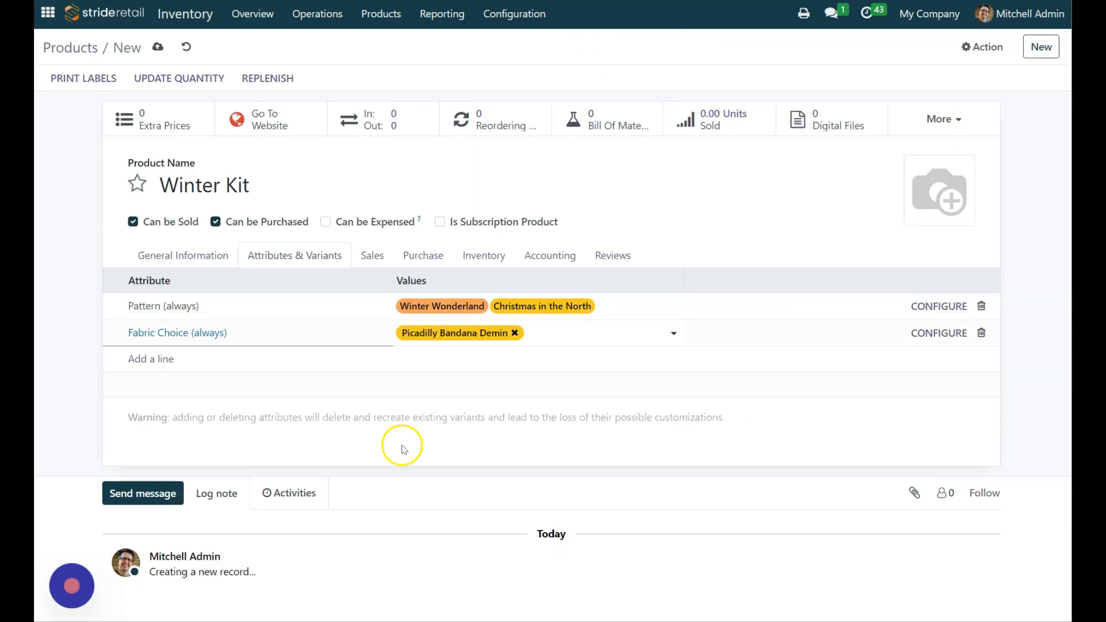
{"action": "left_click", "coordinate": [572, 334]}
{"action": "type", "text": "Pur"}
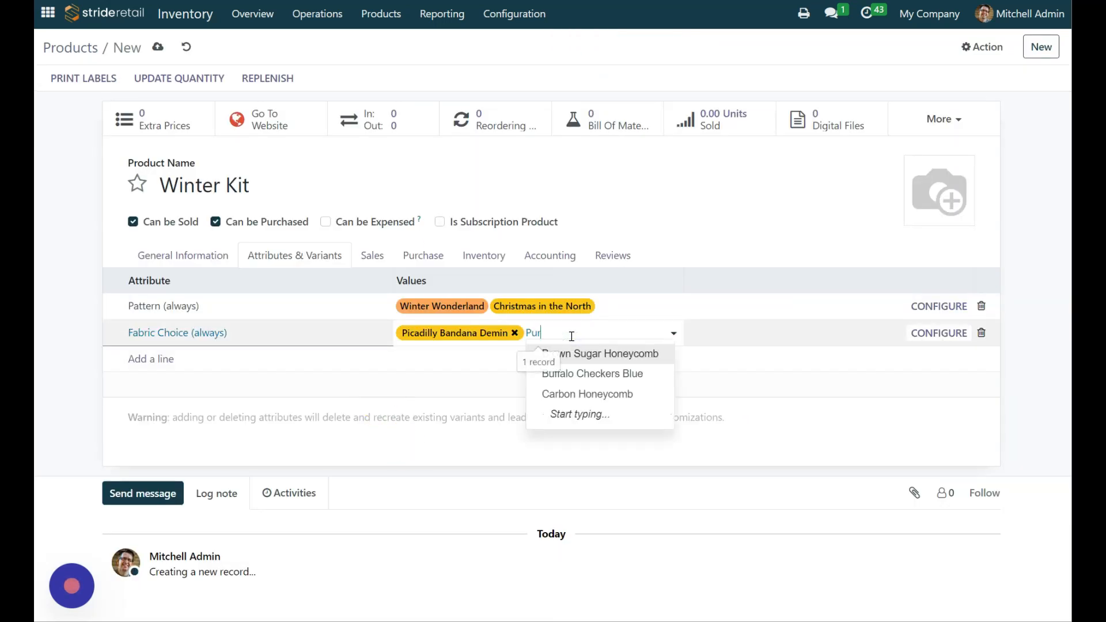
{"action": "type", "text": "ple Dot Flannel"}
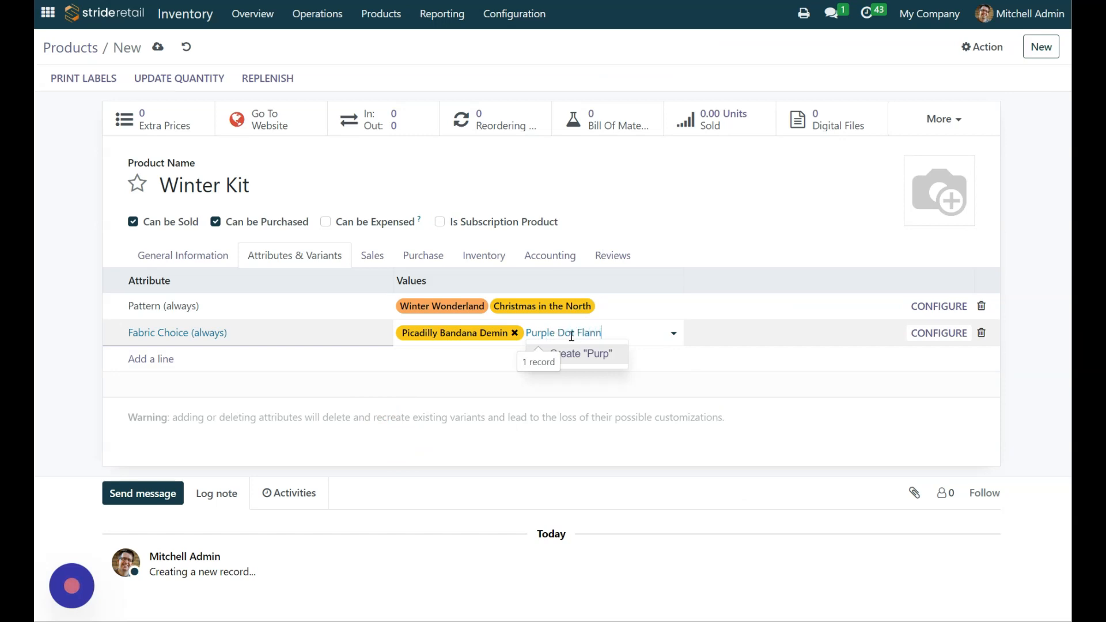
{"action": "left_click", "coordinate": [607, 364]}
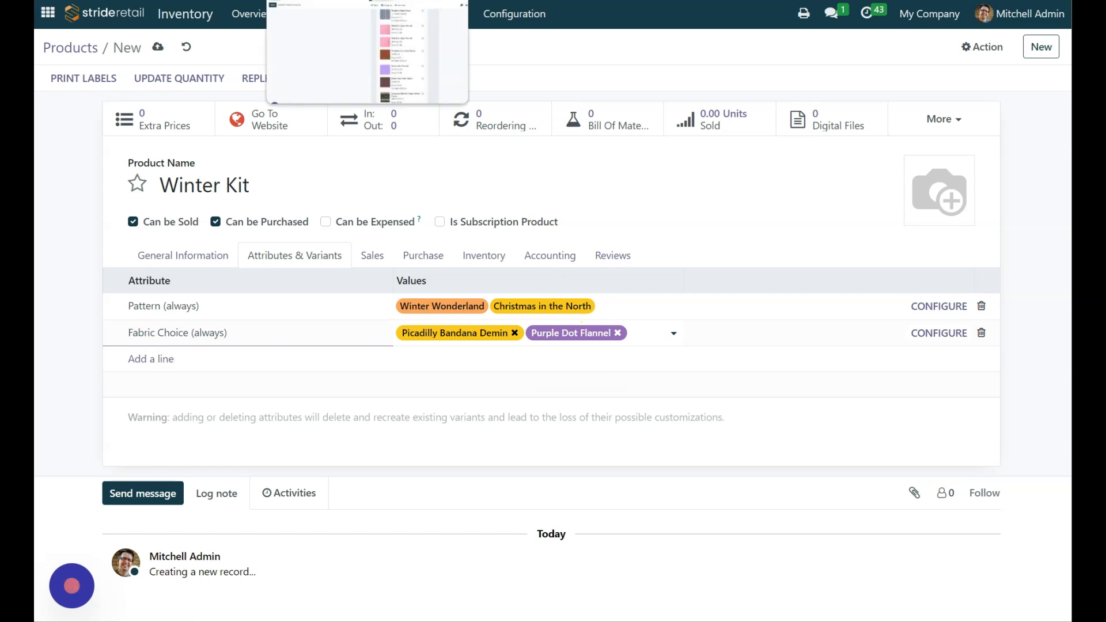
Step: Look up another fabric in the product list, create Picadilly Main blue as a Fabric Choice value and save the Winter Kit
{"action": "left_click", "coordinate": [346, 0]}
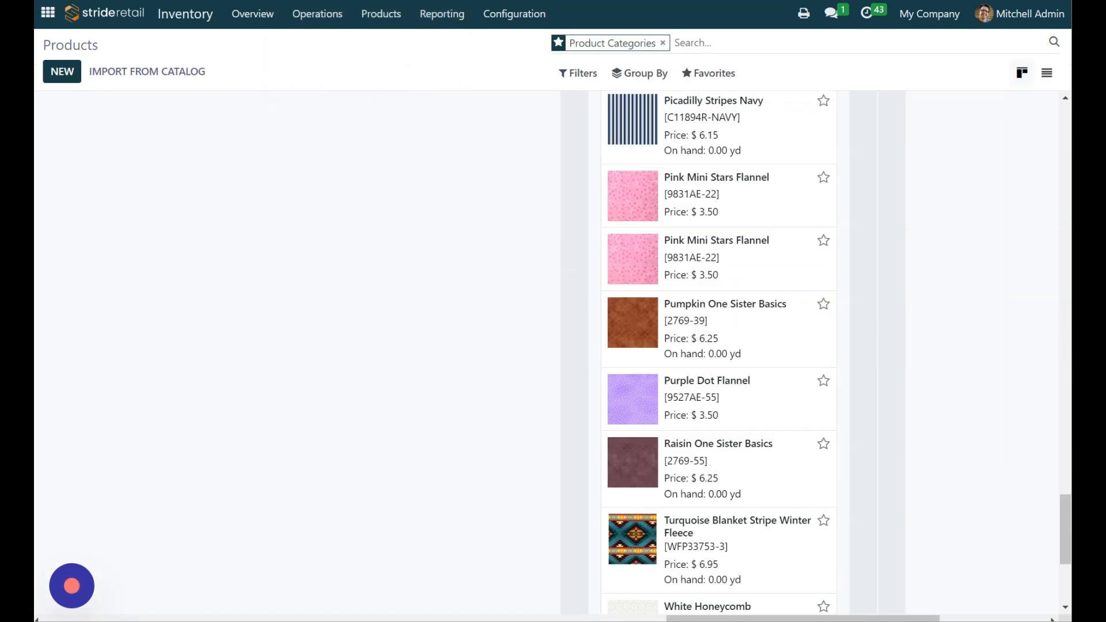
{"action": "scroll", "coordinate": [635, 448], "scroll_direction": "down", "scroll_amount": 4}
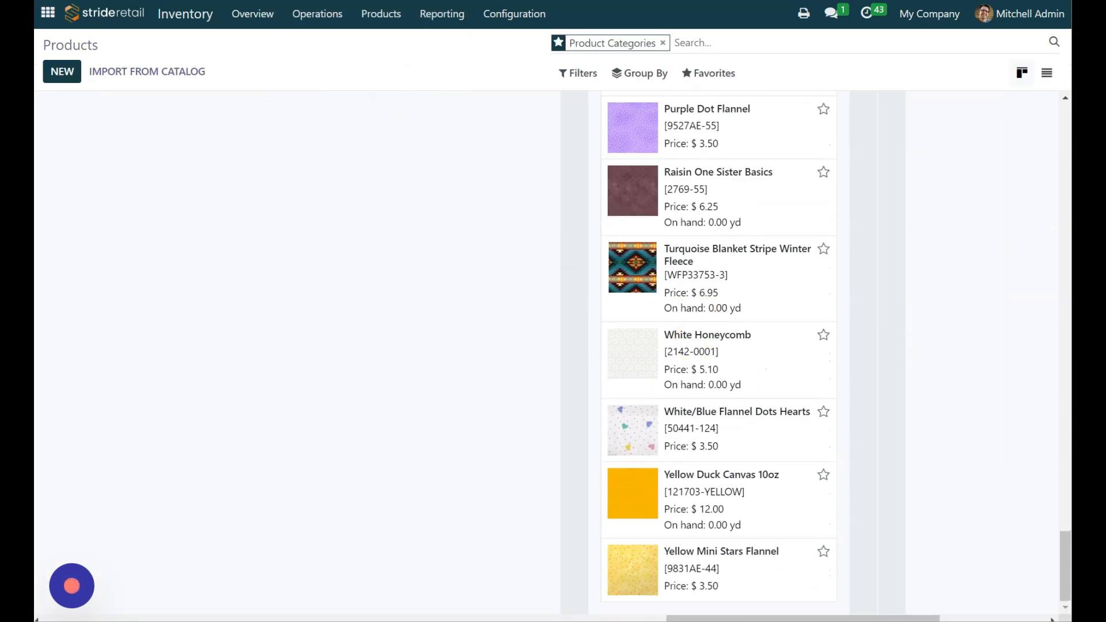
{"action": "scroll", "coordinate": [706, 431], "scroll_direction": "up", "scroll_amount": 9}
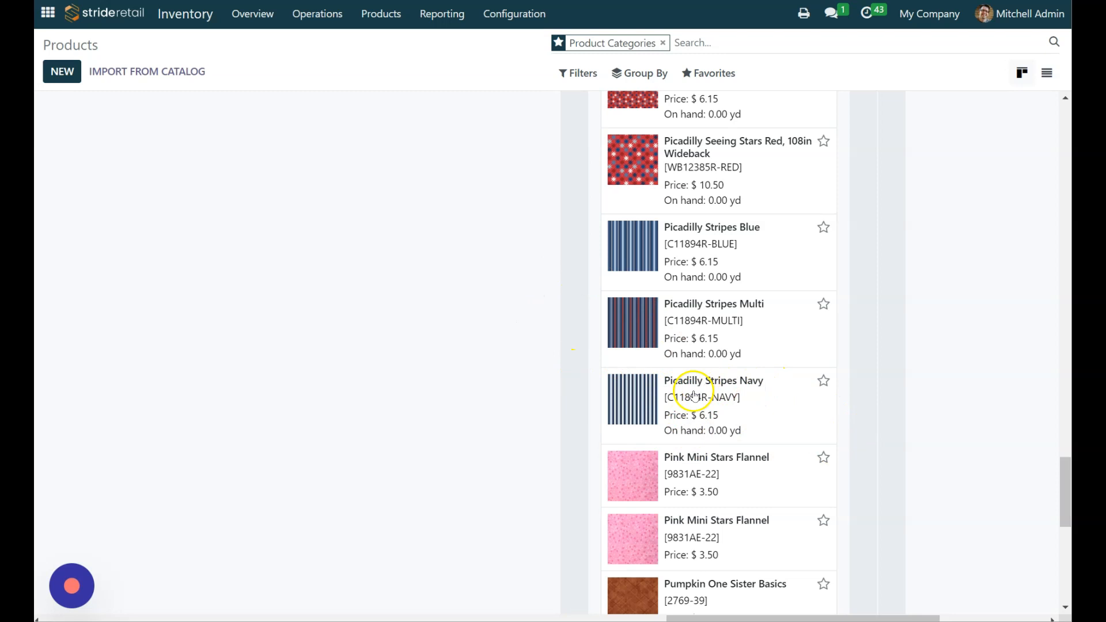
{"action": "scroll", "coordinate": [771, 407], "scroll_direction": "up", "scroll_amount": 3}
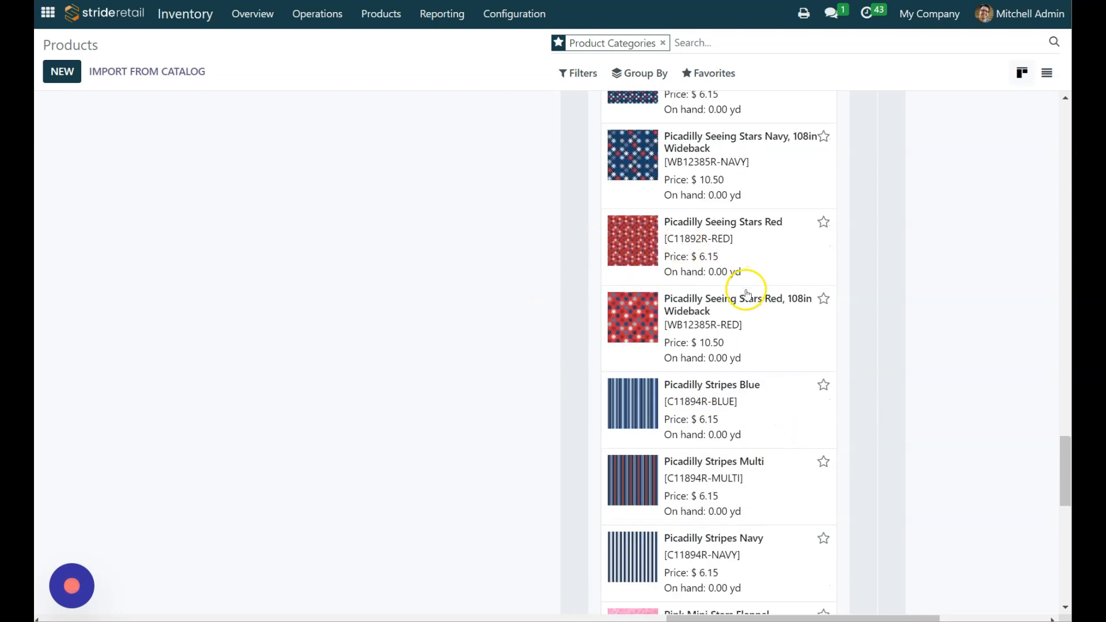
{"action": "scroll", "coordinate": [753, 289], "scroll_direction": "up", "scroll_amount": 1}
{"action": "scroll", "coordinate": [779, 306], "scroll_direction": "up", "scroll_amount": 8}
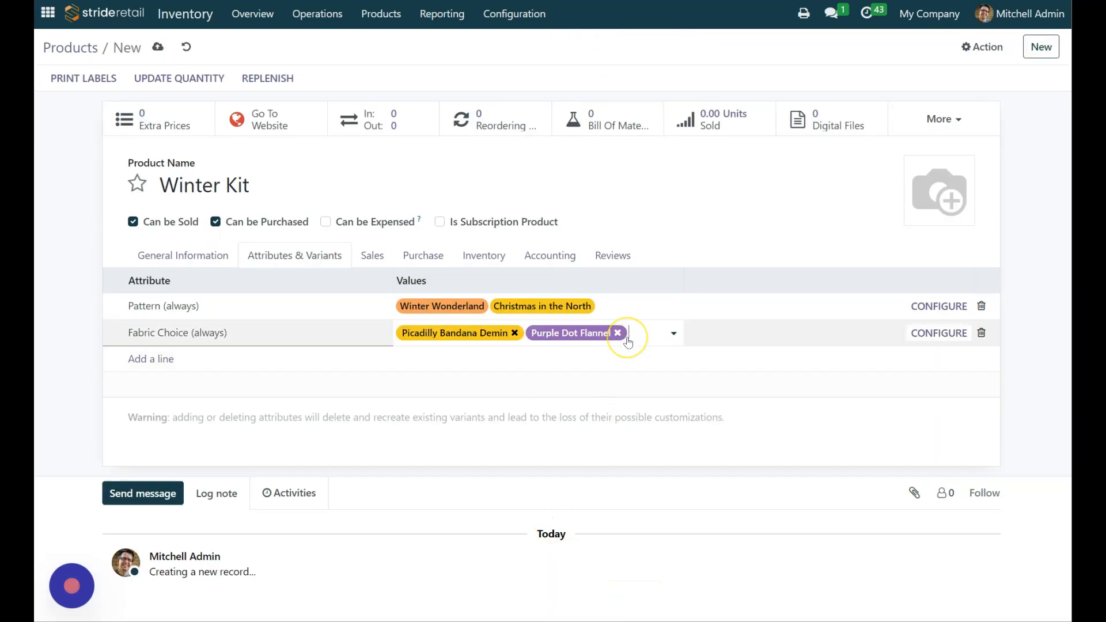
{"action": "key", "text": "BackSpace"}
{"action": "key", "text": "BackSpace"}
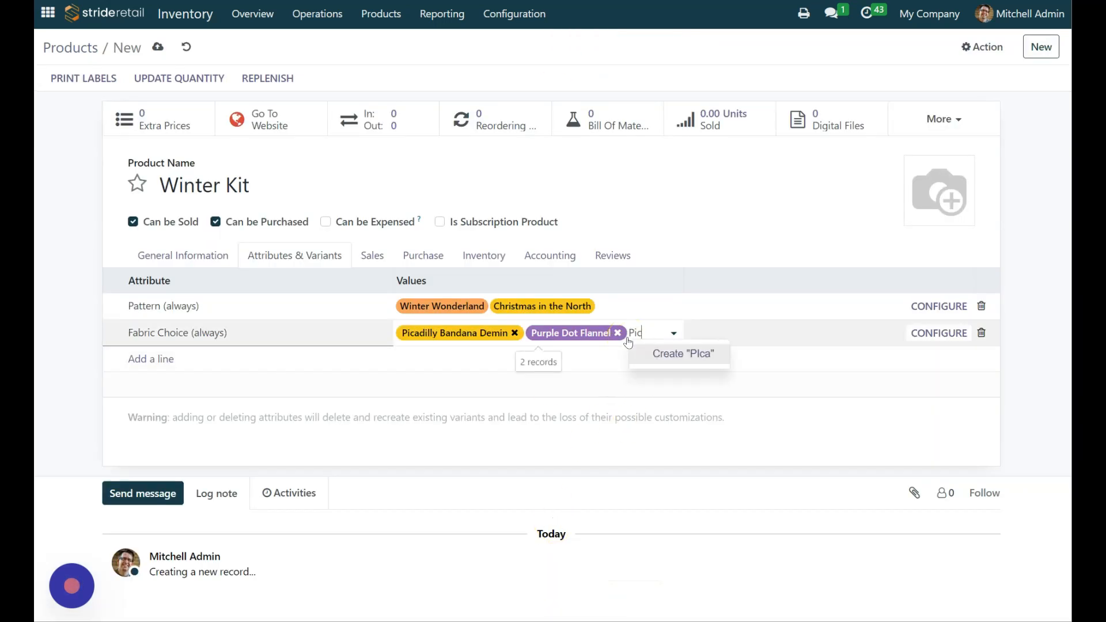
{"action": "type", "text": "cadilly Main blue"}
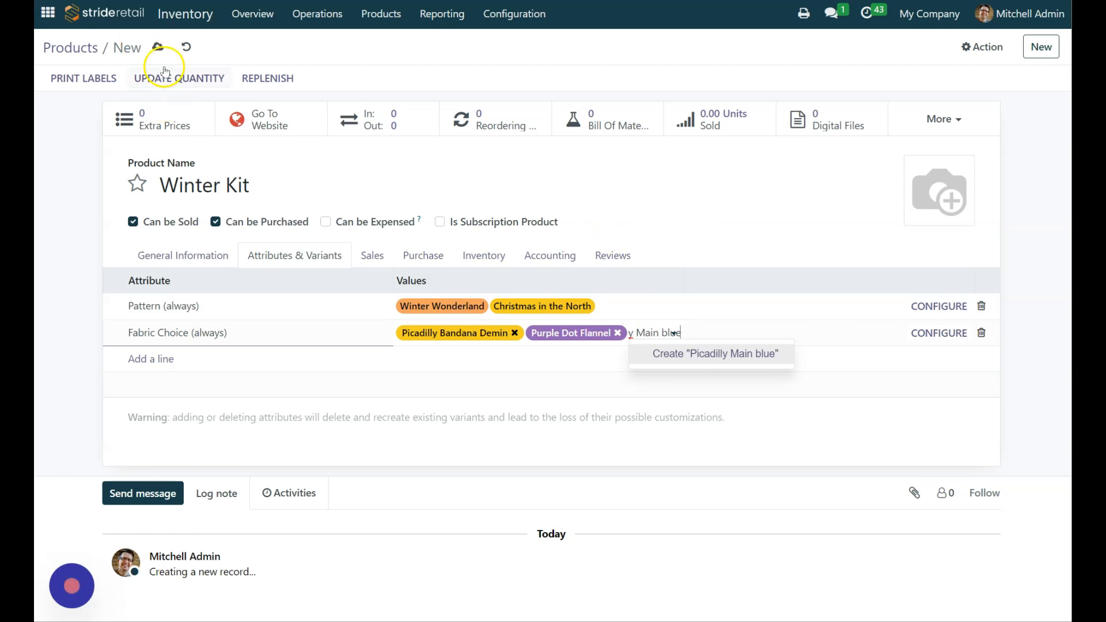
{"action": "left_click", "coordinate": [156, 45]}
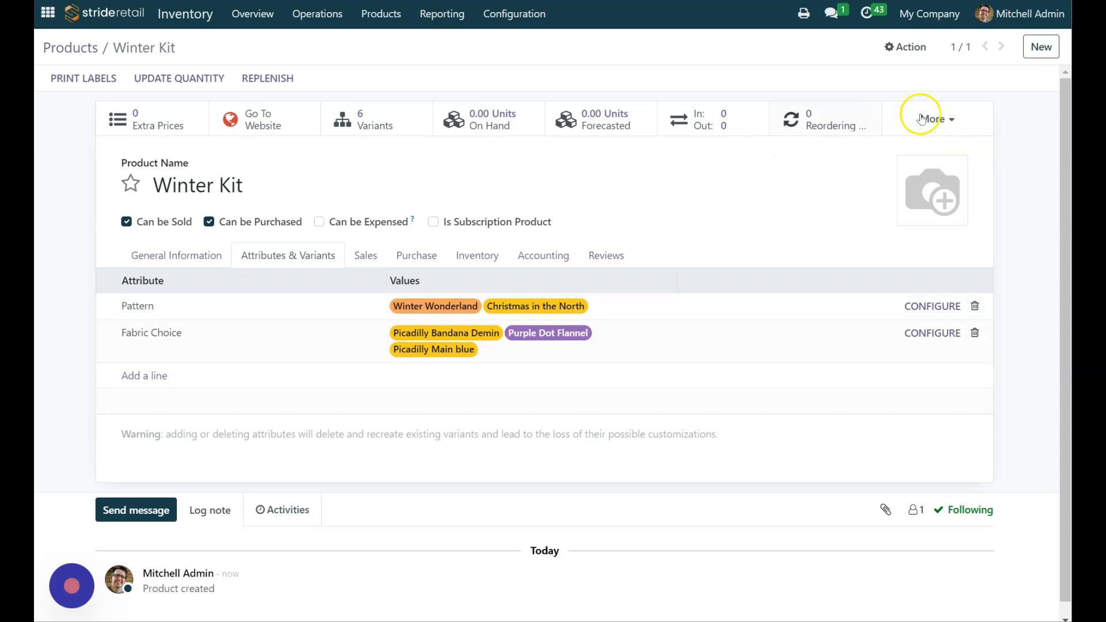
Step: Start a new bill of materials for the Winter Kit and set its BoM type to Bundle
{"action": "left_click", "coordinate": [939, 118]}
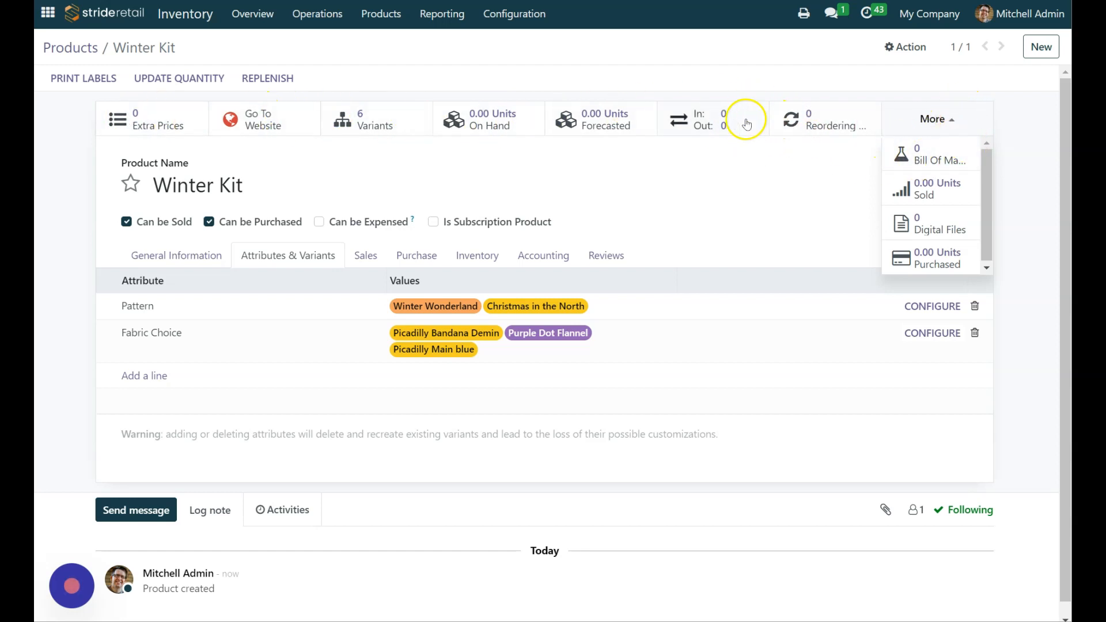
{"action": "left_click", "coordinate": [917, 154]}
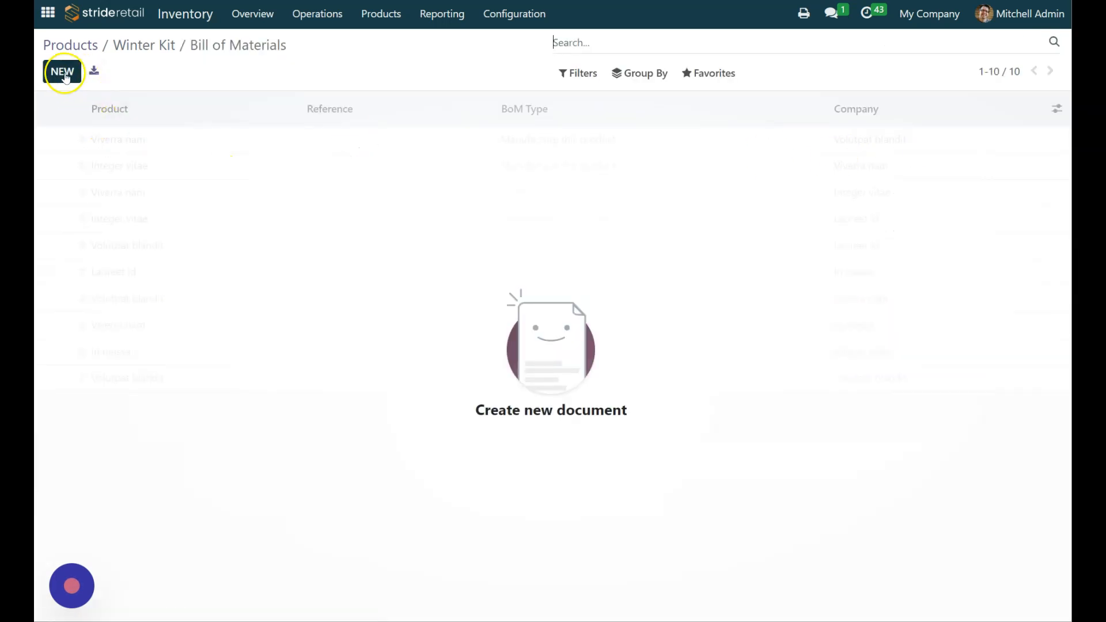
{"action": "left_click", "coordinate": [63, 73]}
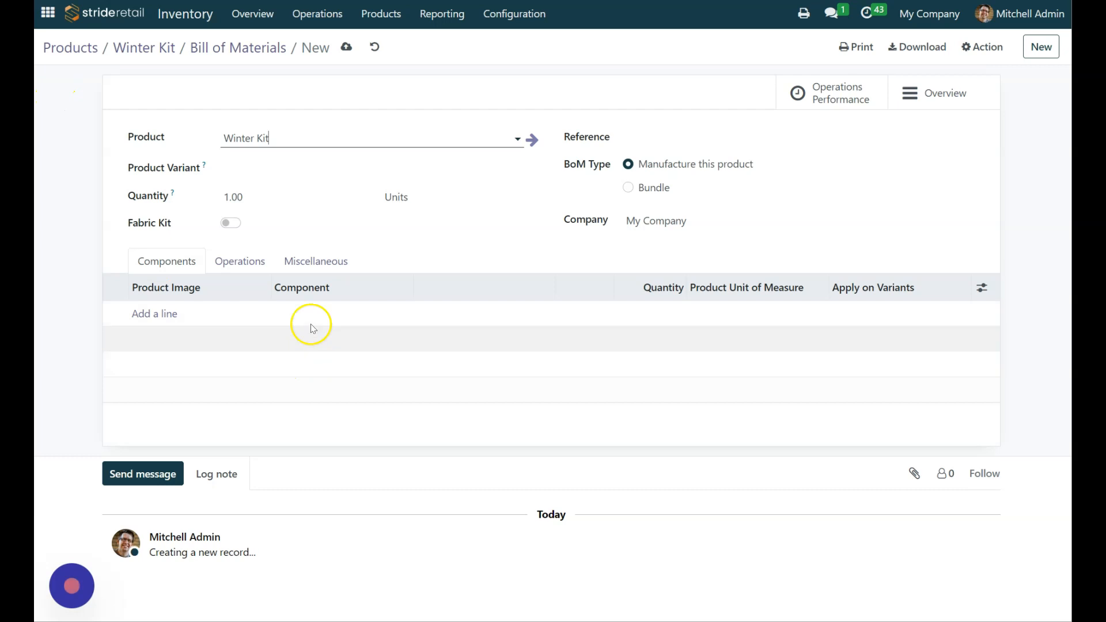
{"action": "left_click", "coordinate": [628, 187]}
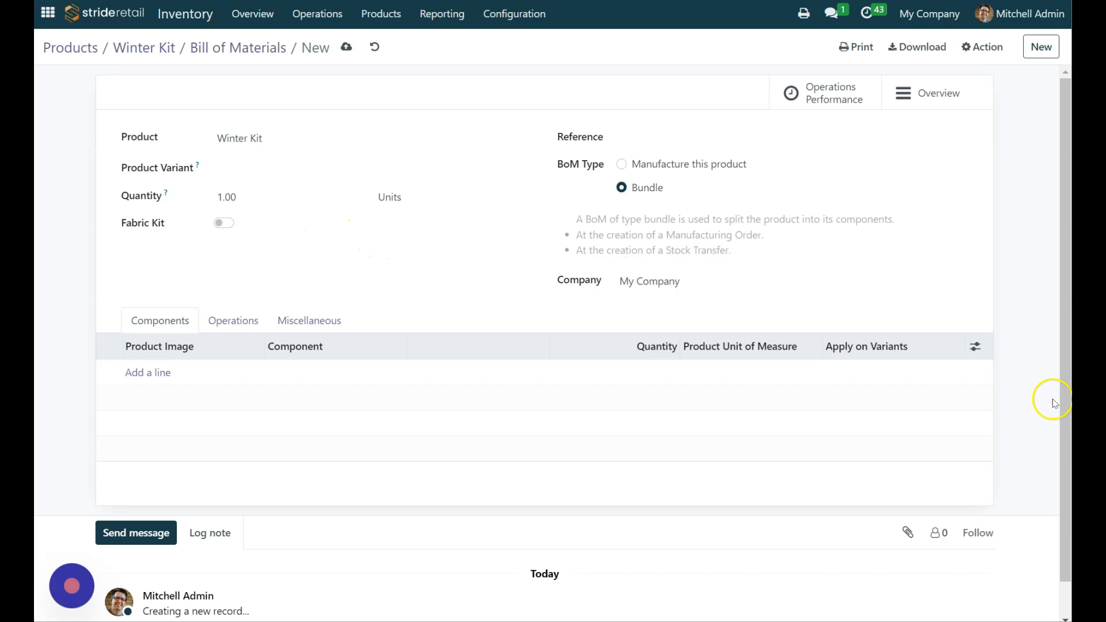
Step: Hide the Apply on Variants column in the components table and show it again
{"action": "left_click", "coordinate": [975, 349]}
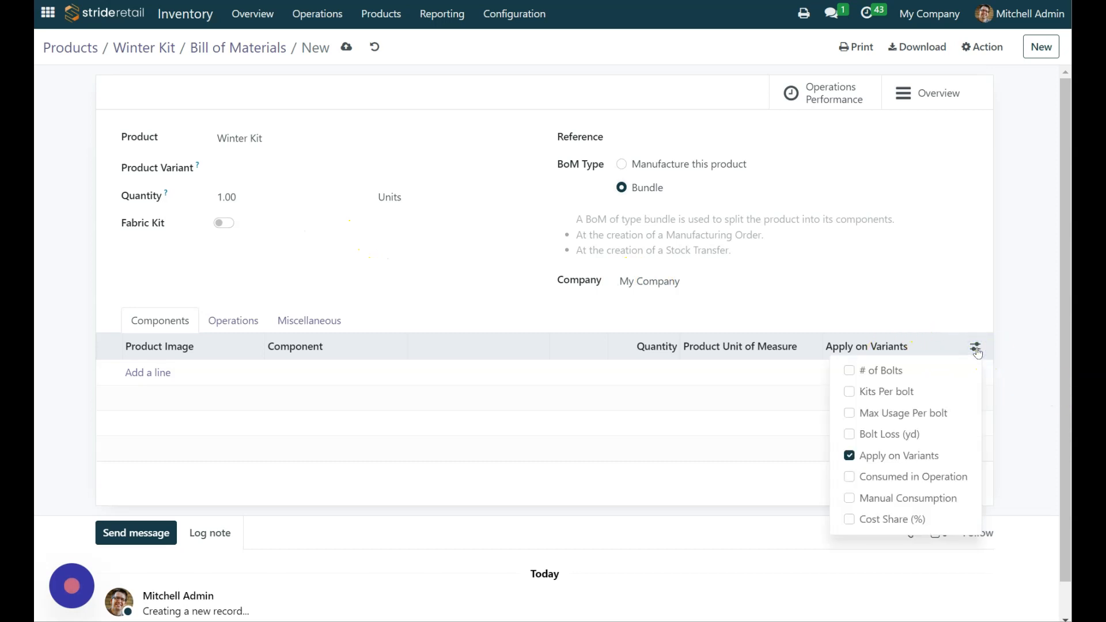
{"action": "left_click", "coordinate": [850, 457]}
{"action": "left_click", "coordinate": [885, 294]}
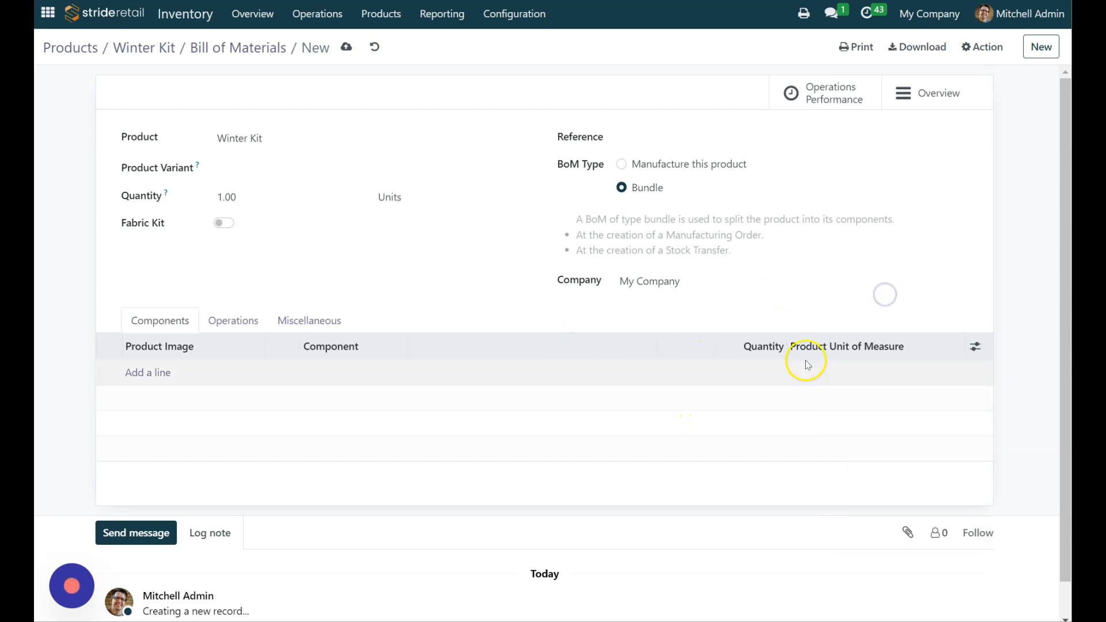
{"action": "left_click", "coordinate": [975, 348]}
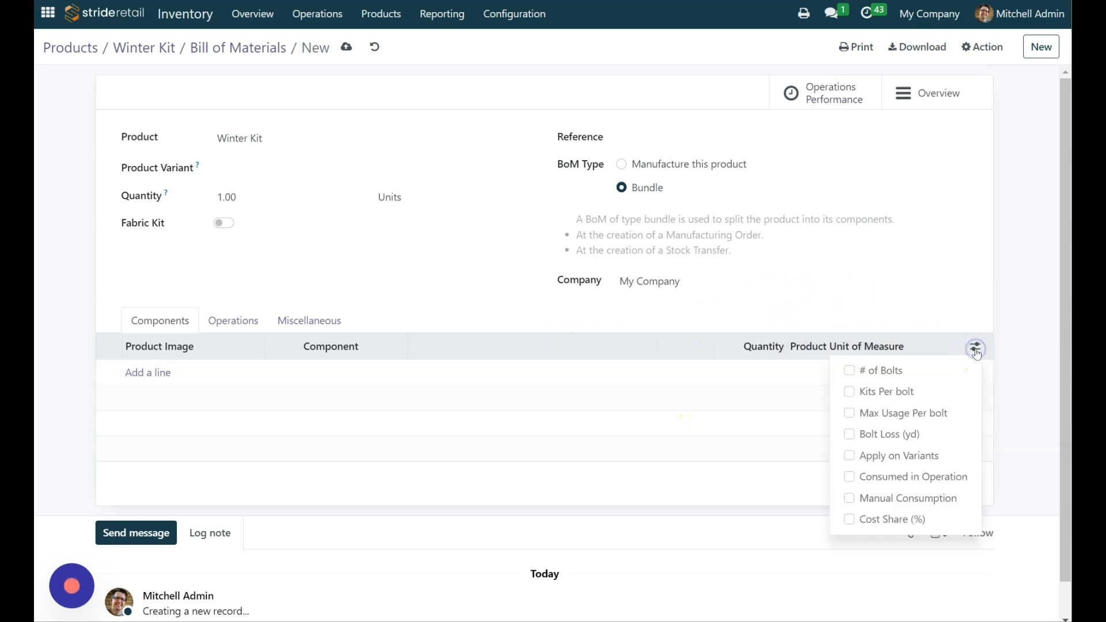
{"action": "left_click", "coordinate": [849, 456]}
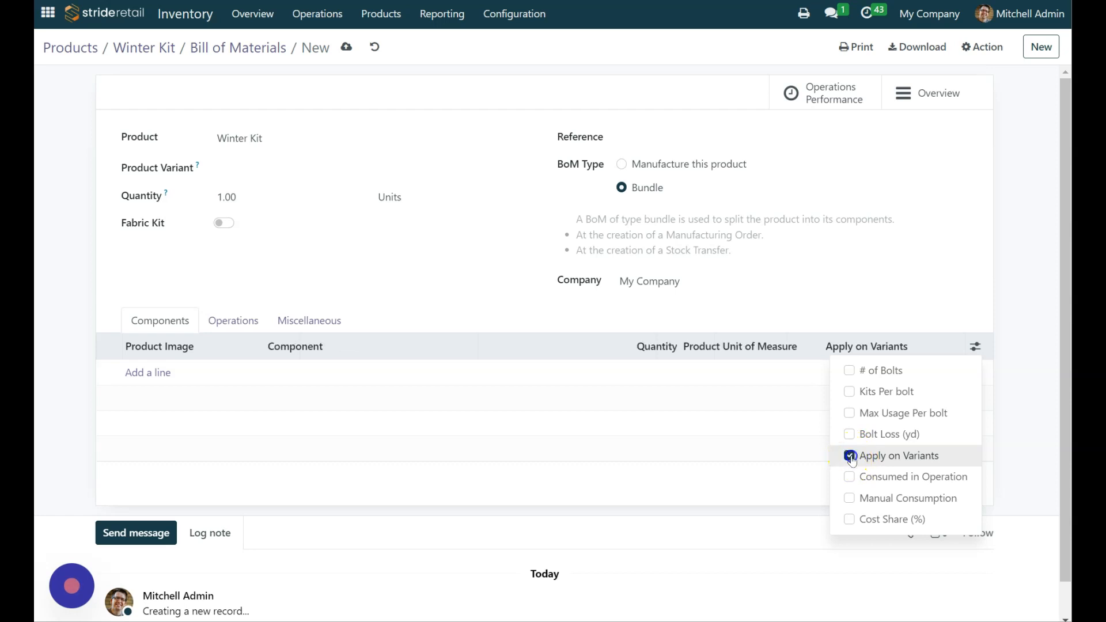
{"action": "left_click", "coordinate": [975, 310]}
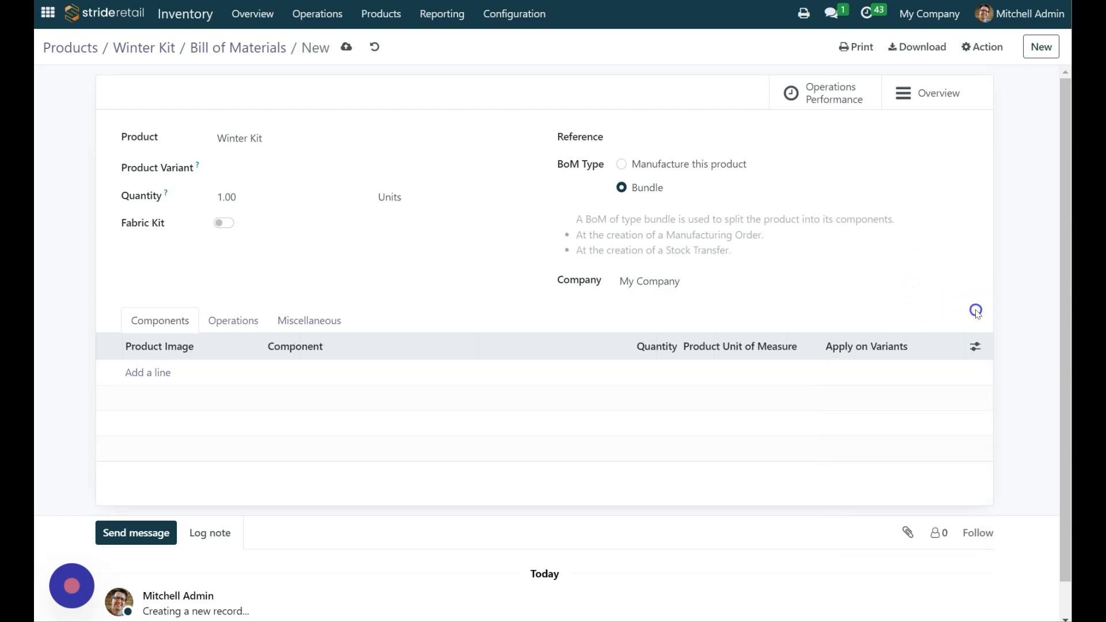
{"action": "left_click", "coordinate": [863, 374]}
Step: Add the [FAWW22] Winter Wonderland component and apply it to the variant Pattern: Winter Wonderland
{"action": "left_click", "coordinate": [144, 373]}
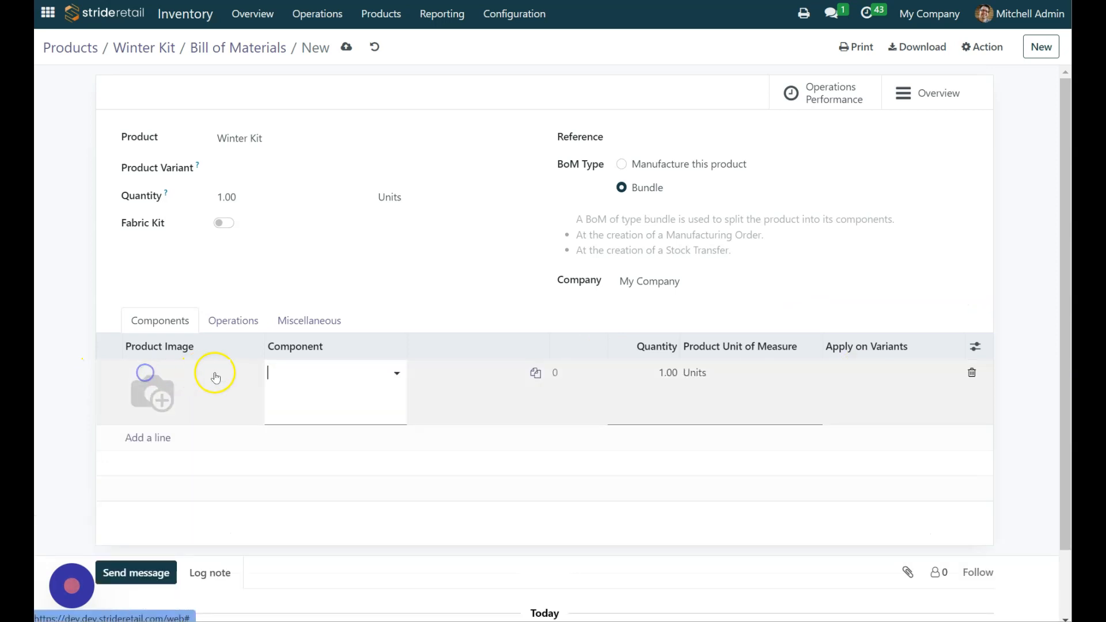
{"action": "left_click", "coordinate": [883, 375]}
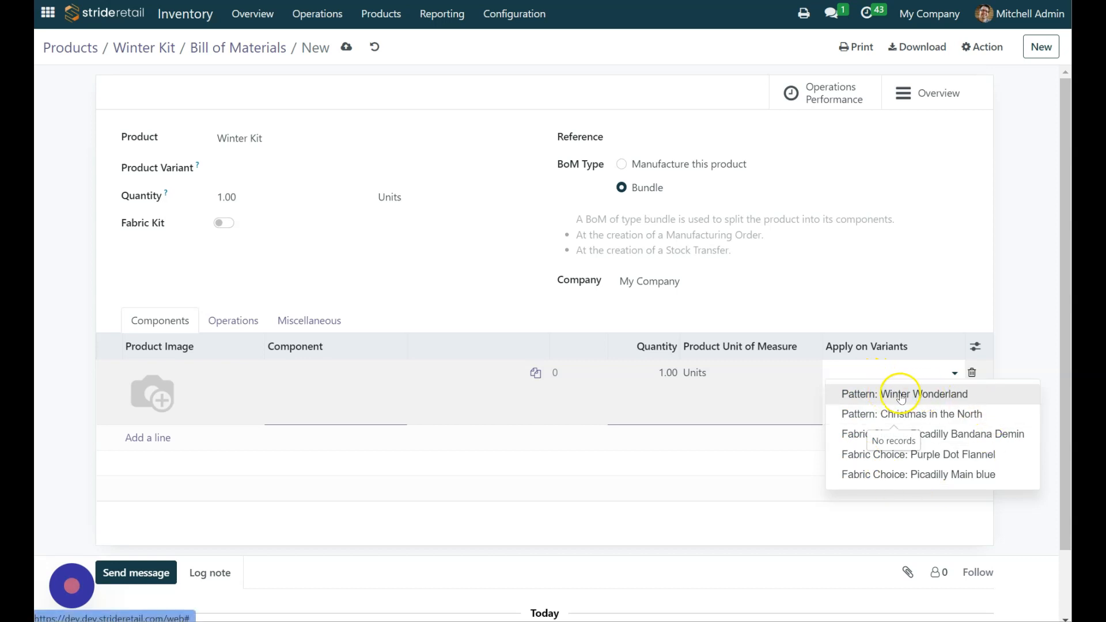
{"action": "left_click", "coordinate": [927, 399]}
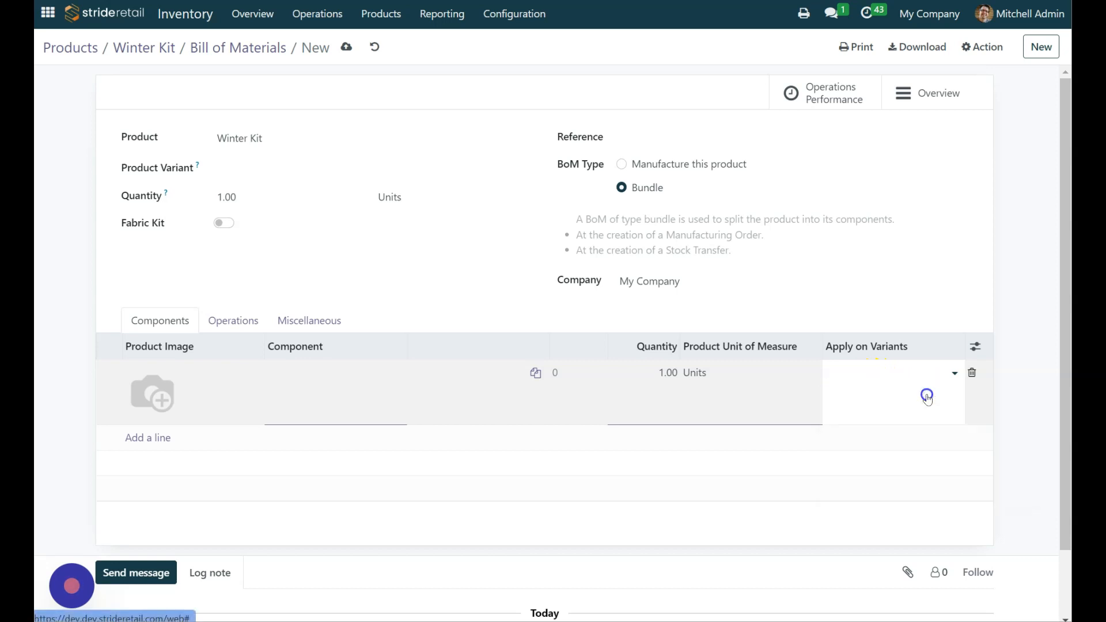
{"action": "left_click", "coordinate": [313, 383]}
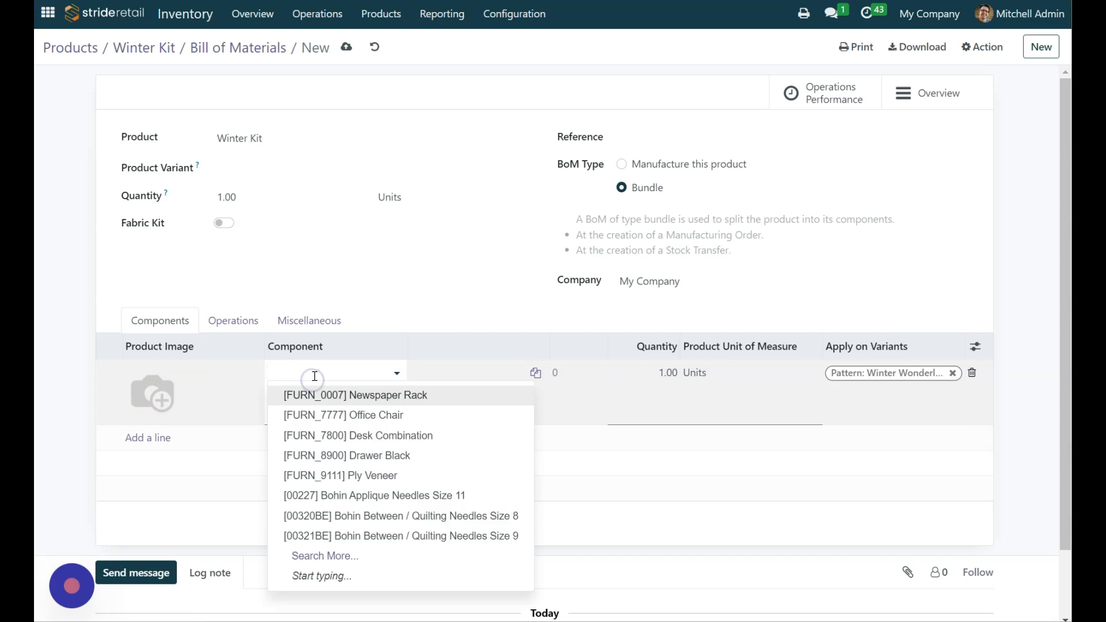
{"action": "left_click", "coordinate": [316, 373]}
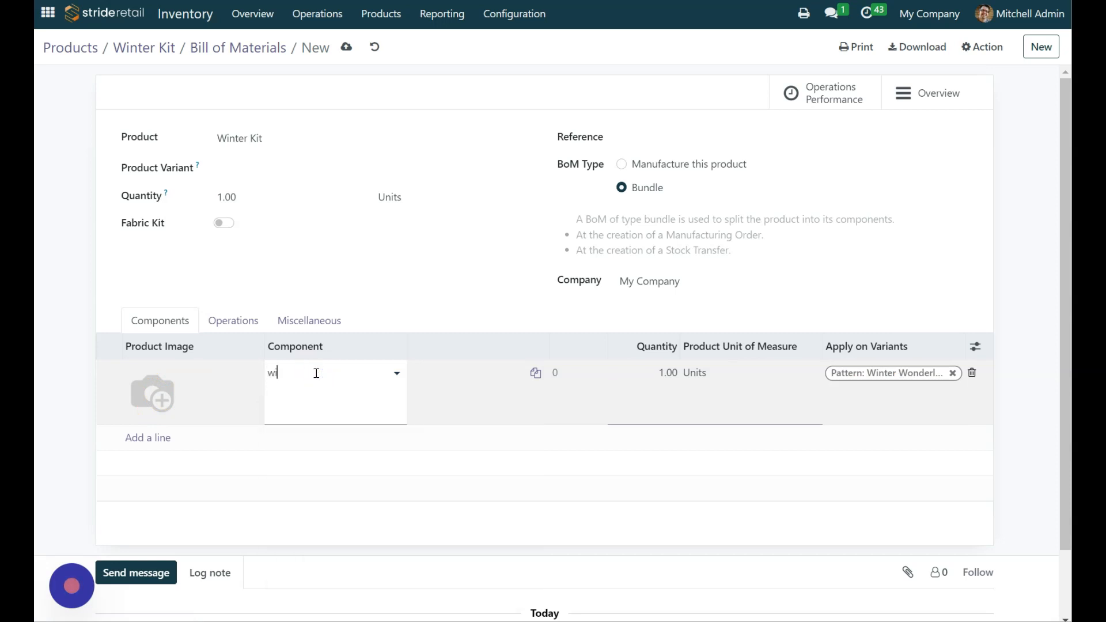
{"action": "type", "text": "winter worder"}
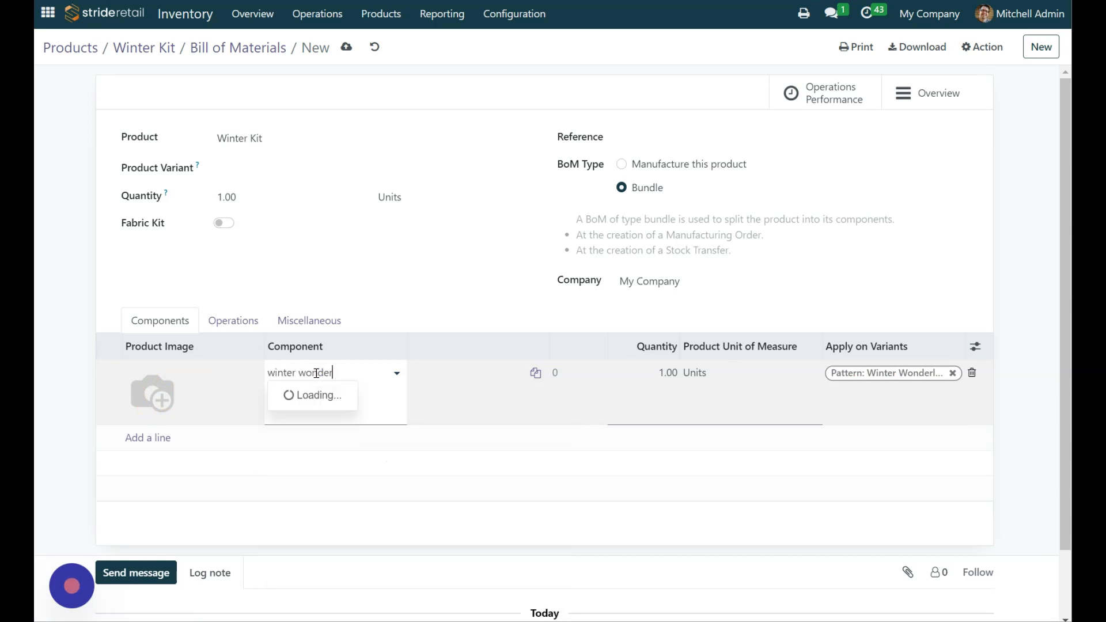
{"action": "left_click", "coordinate": [362, 395]}
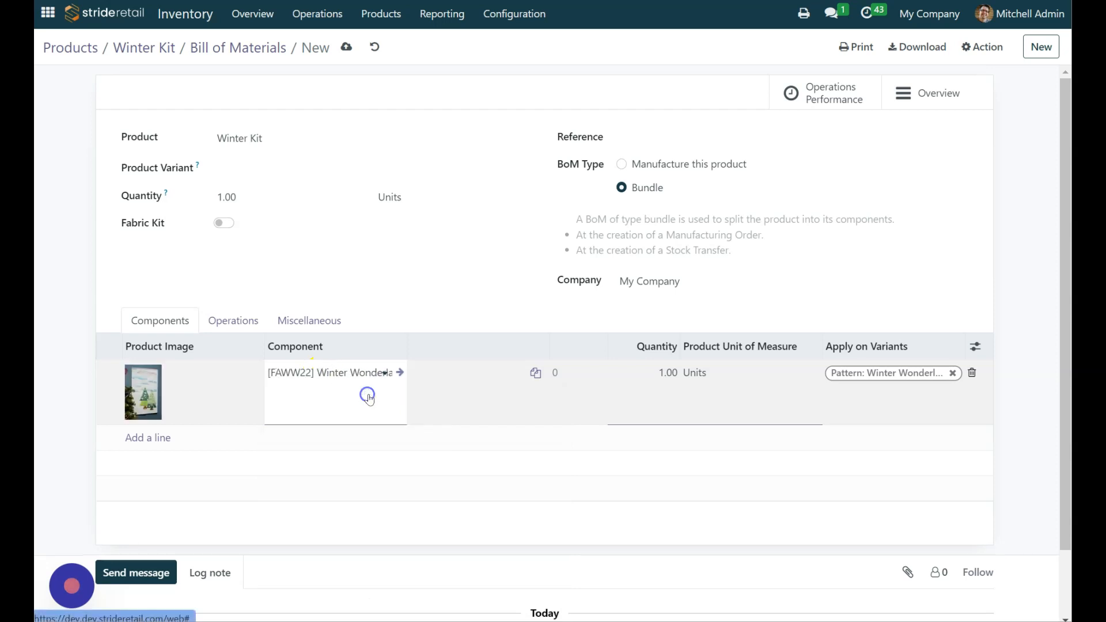
Step: Add the [CHD-2250] Christmas in the North component and apply it to the variant Pattern: Christmas in the North
{"action": "left_click", "coordinate": [141, 439]}
{"action": "left_click", "coordinate": [888, 455]}
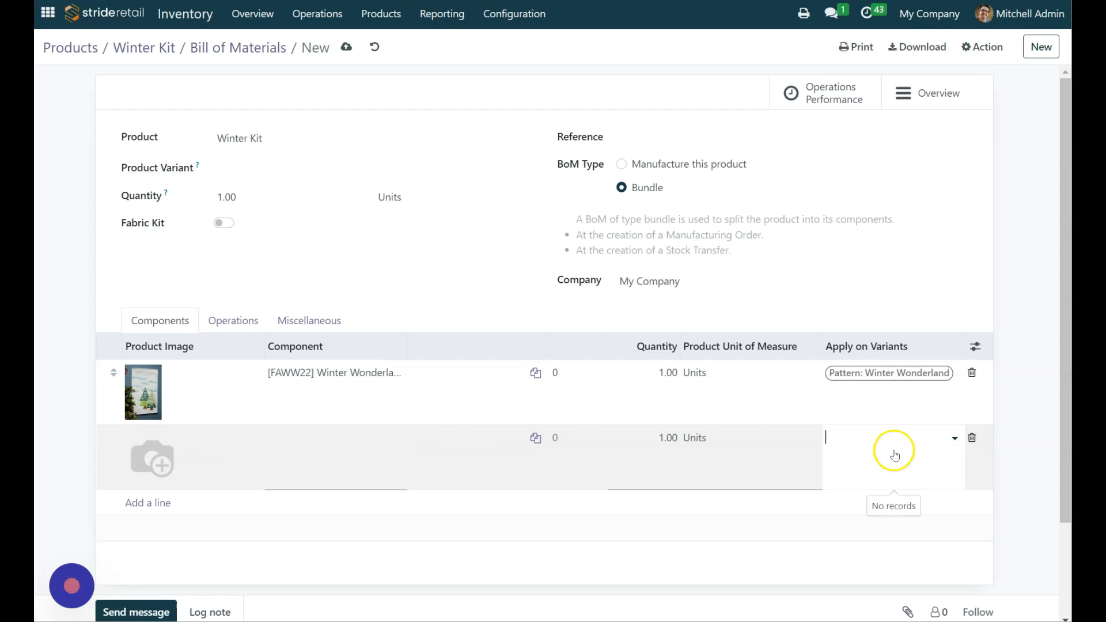
{"action": "left_click", "coordinate": [913, 479]}
{"action": "left_click", "coordinate": [309, 440]}
{"action": "type", "text": "chr"}
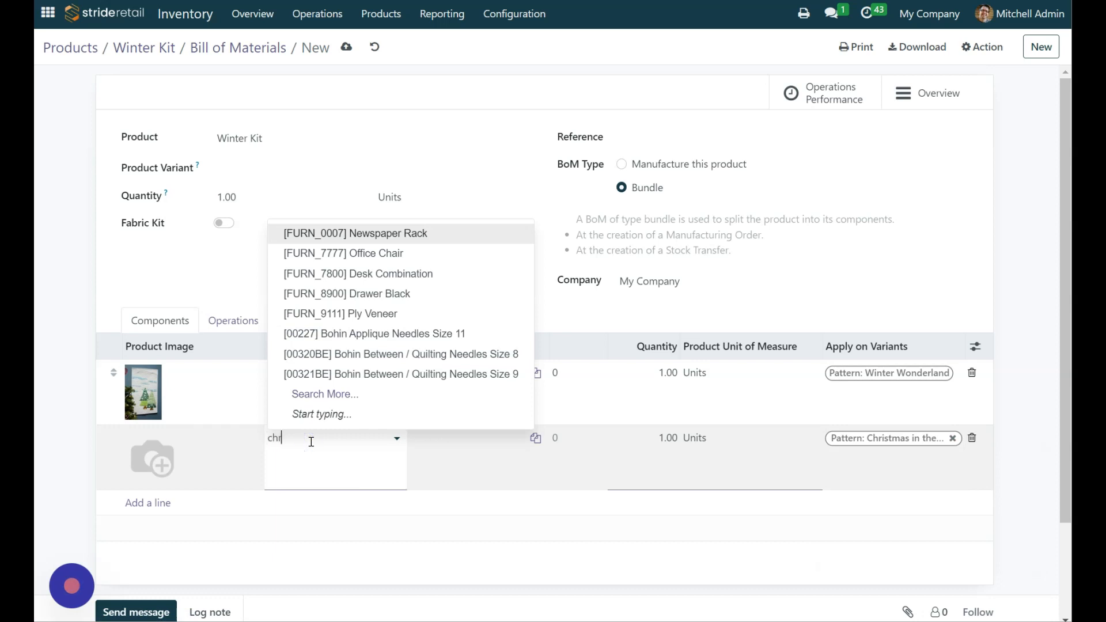
{"action": "type", "text": "ist"}
{"action": "key", "text": "Return"}
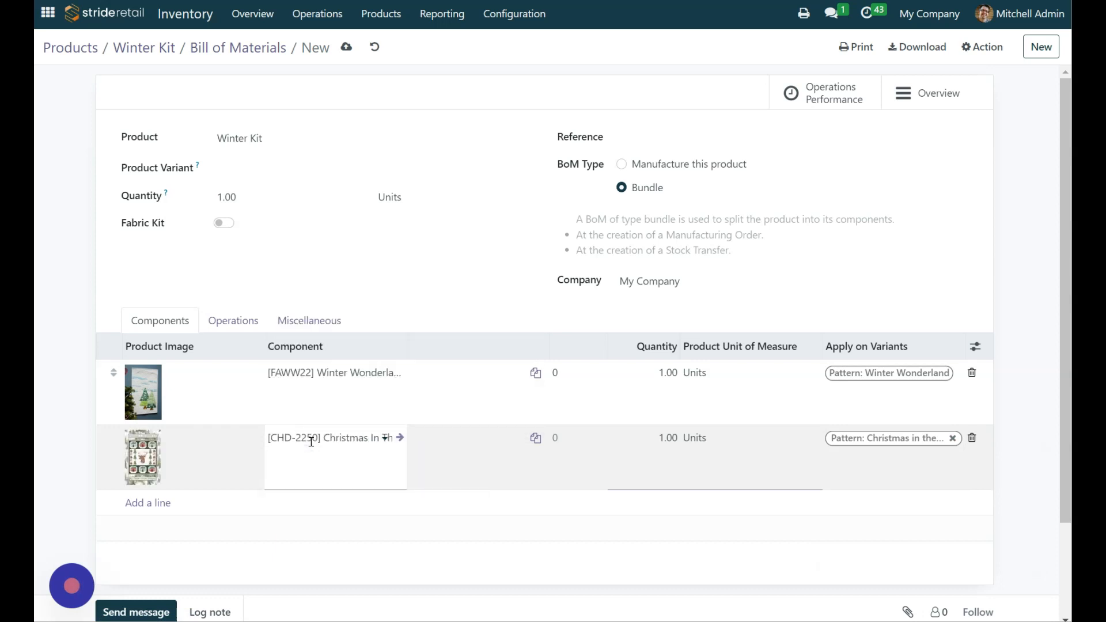
Step: Add the [C11891R-DENIM] Picadilly Bandana Denim component and apply it to the variant Fabric Choice: Picadilly Bandana Demin
{"action": "left_click", "coordinate": [148, 505]}
{"action": "left_click", "coordinate": [891, 503]}
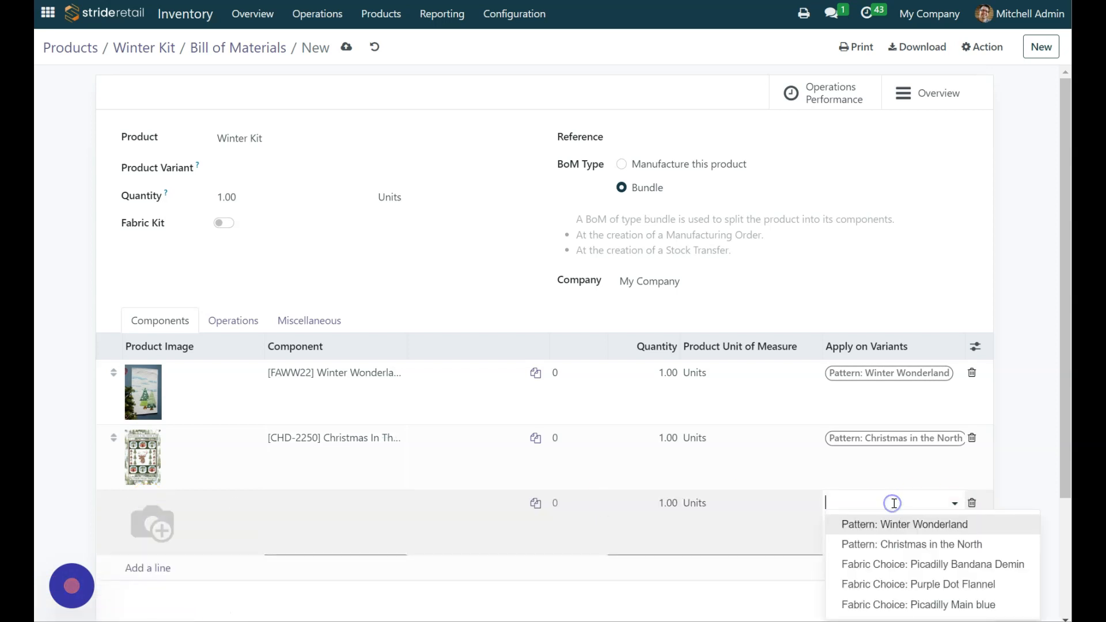
{"action": "left_click", "coordinate": [983, 565]}
{"action": "left_click", "coordinate": [336, 507]}
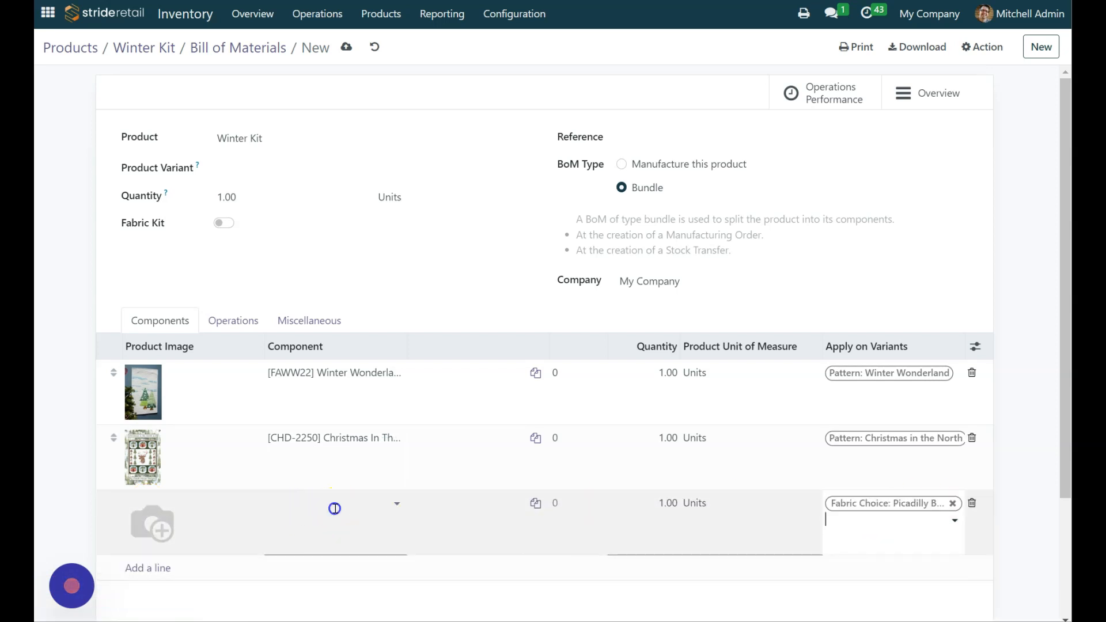
{"action": "type", "text": "banda"}
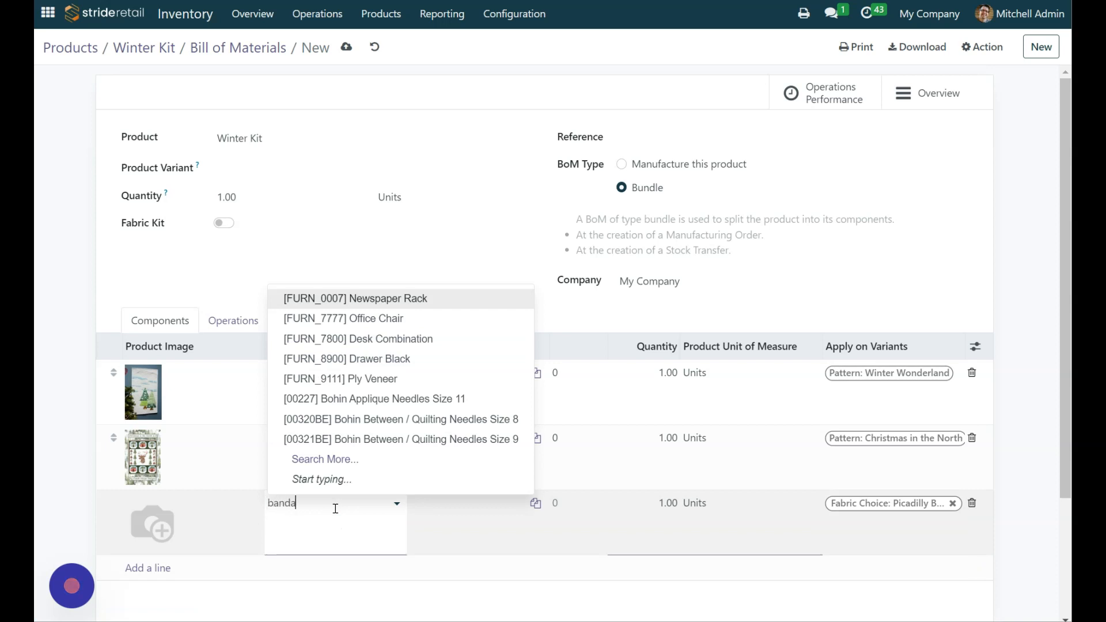
{"action": "type", "text": "n"}
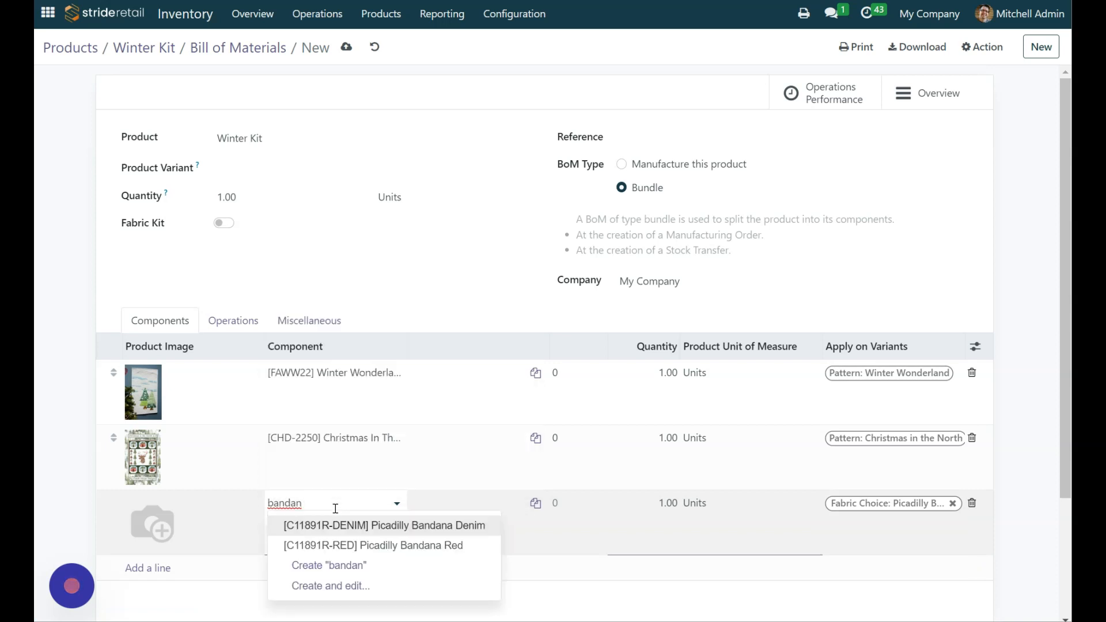
{"action": "left_click", "coordinate": [453, 525]}
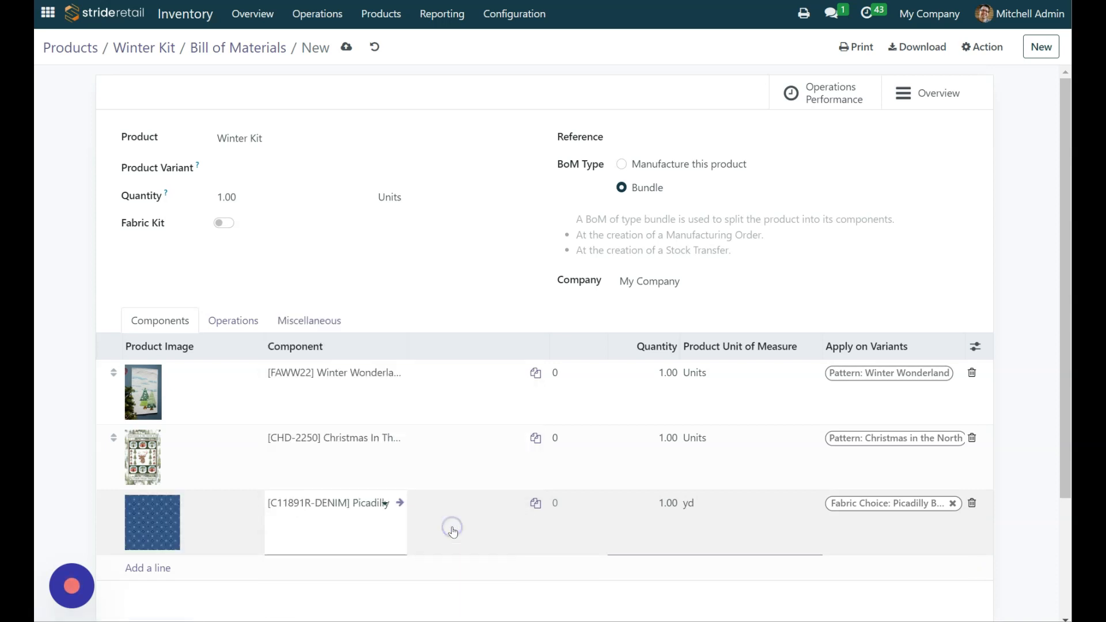
Step: Set the quantity of the Picadilly Bandana Denim component to 2 yd
{"action": "left_click", "coordinate": [673, 502]}
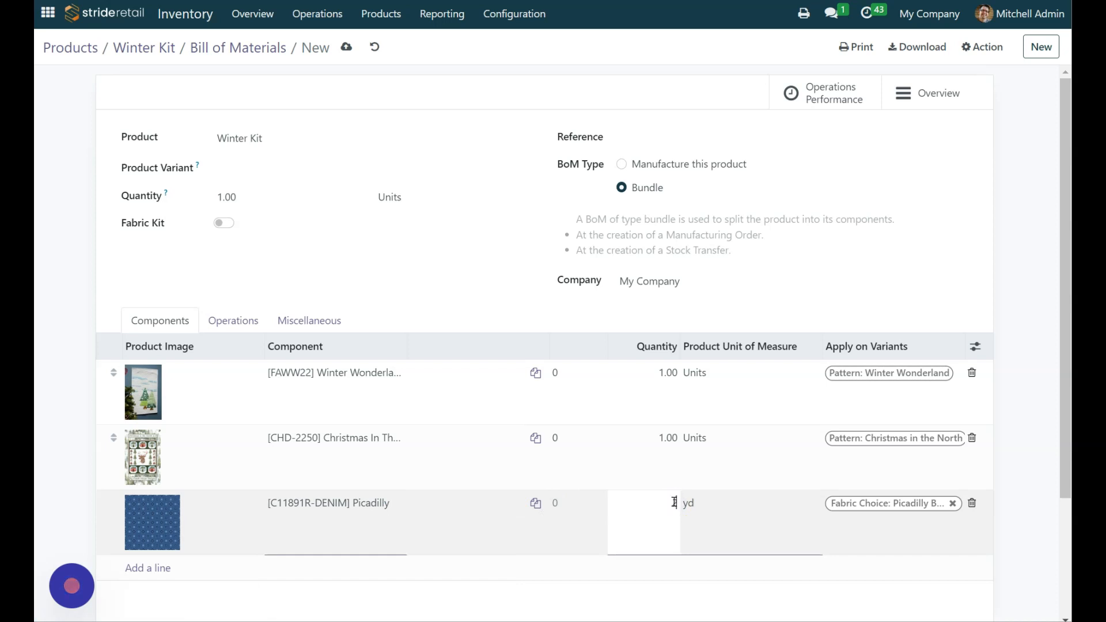
{"action": "type", "text": "2"}
{"action": "key", "text": "Tab"}
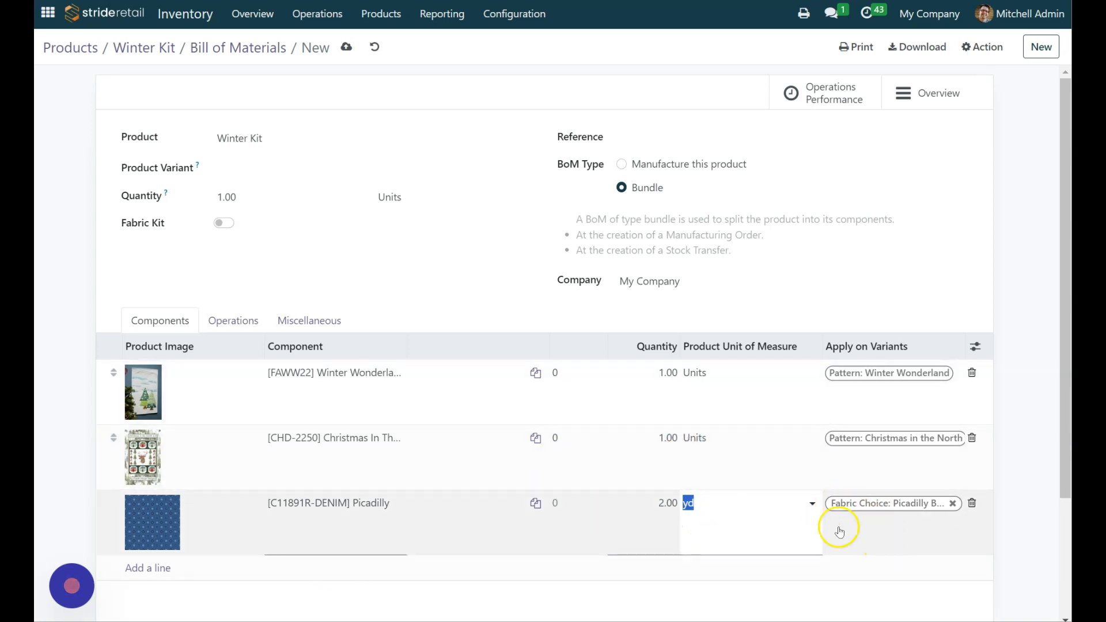
Step: Add the [9527AE-55] Purple Dot Flannel component and apply it to the variant Fabric Choice: Purple Dot Flannel
{"action": "left_click", "coordinate": [151, 568]}
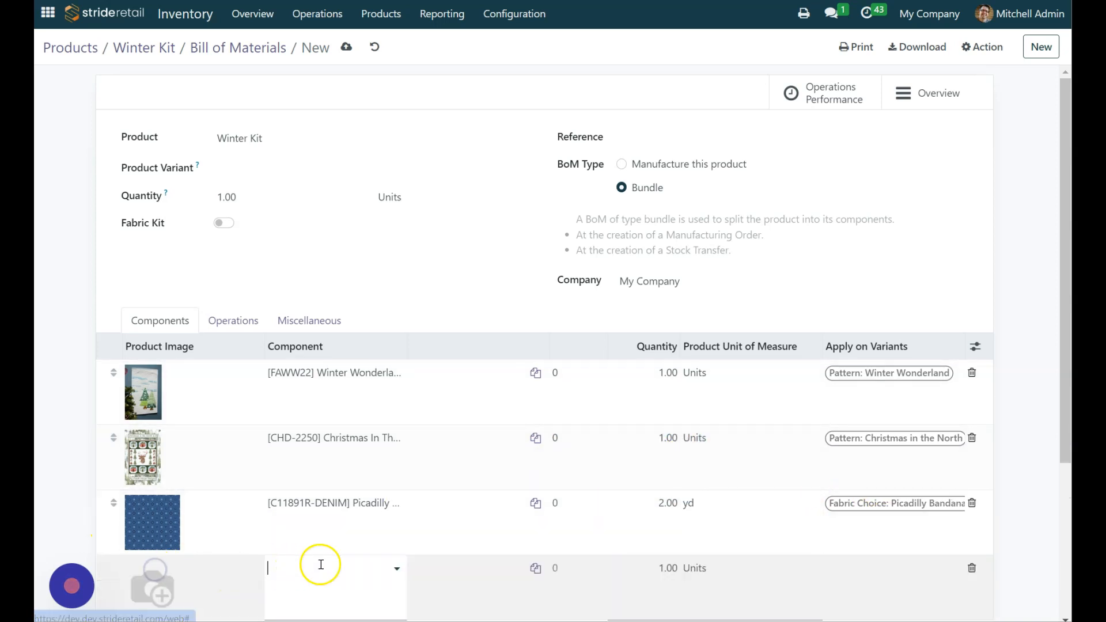
{"action": "left_click", "coordinate": [890, 580]}
{"action": "scroll", "coordinate": [916, 579], "scroll_direction": "down", "scroll_amount": 3}
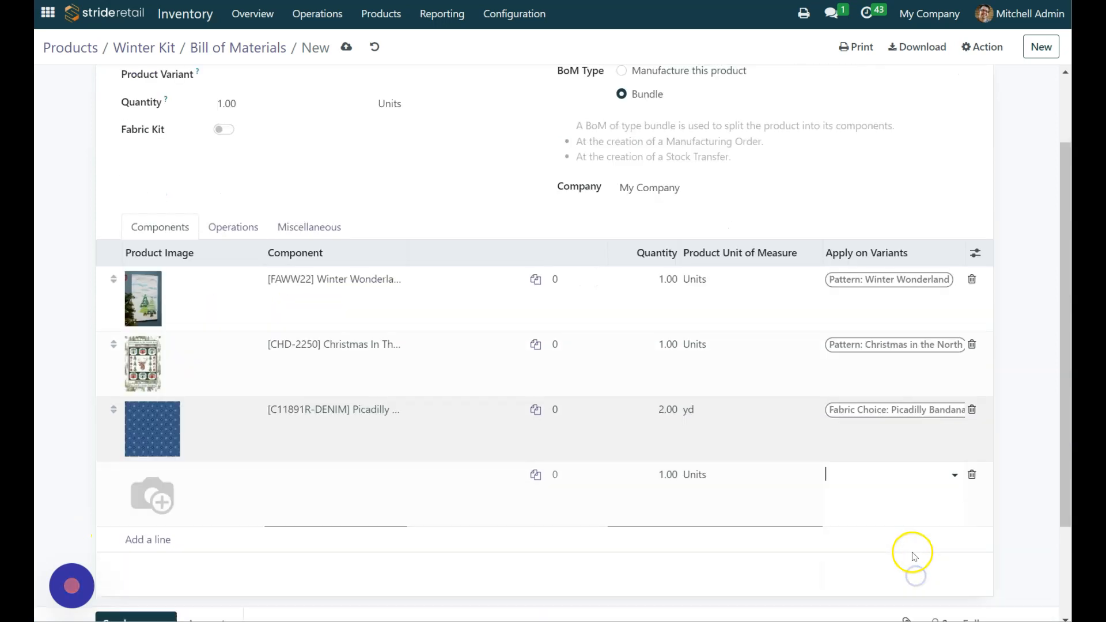
{"action": "left_click", "coordinate": [912, 412]}
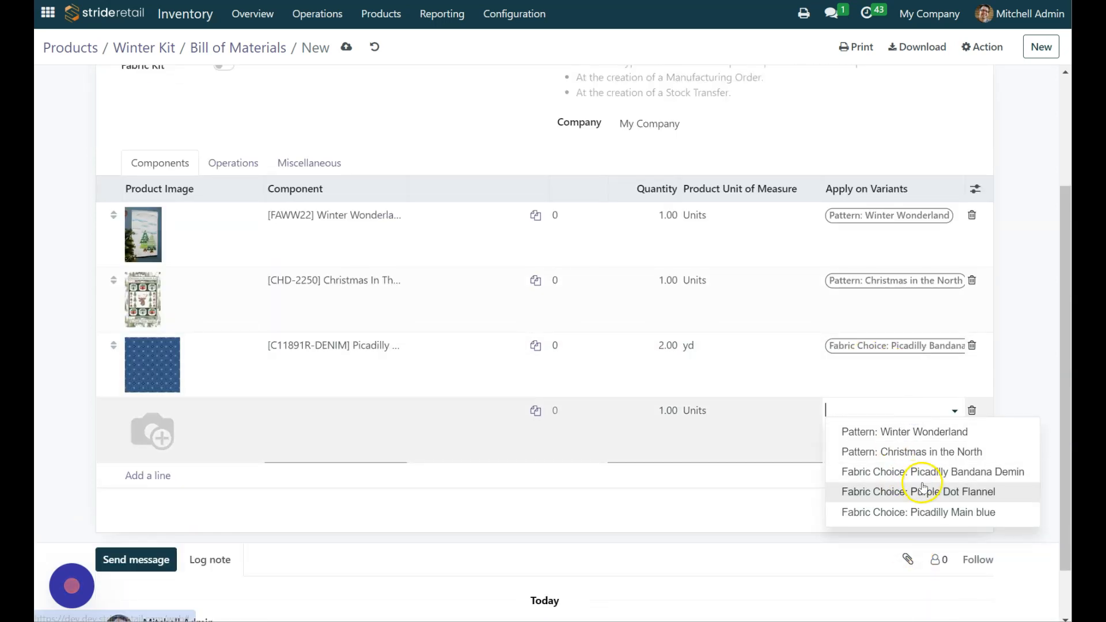
{"action": "left_click", "coordinate": [943, 491]}
{"action": "left_click", "coordinate": [317, 415]}
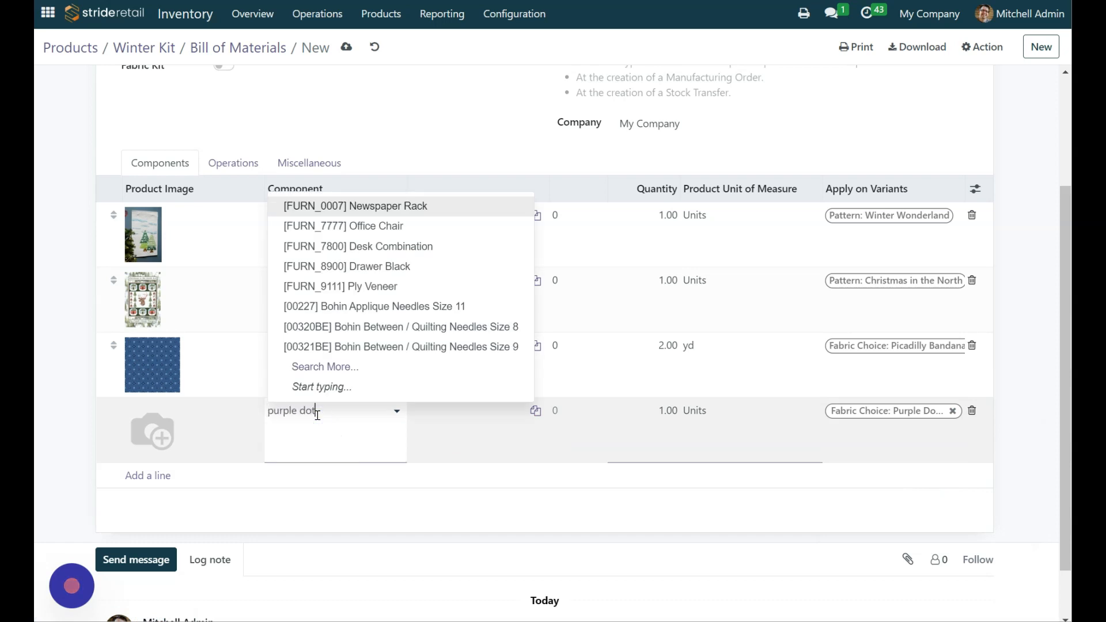
{"action": "left_click", "coordinate": [378, 437]}
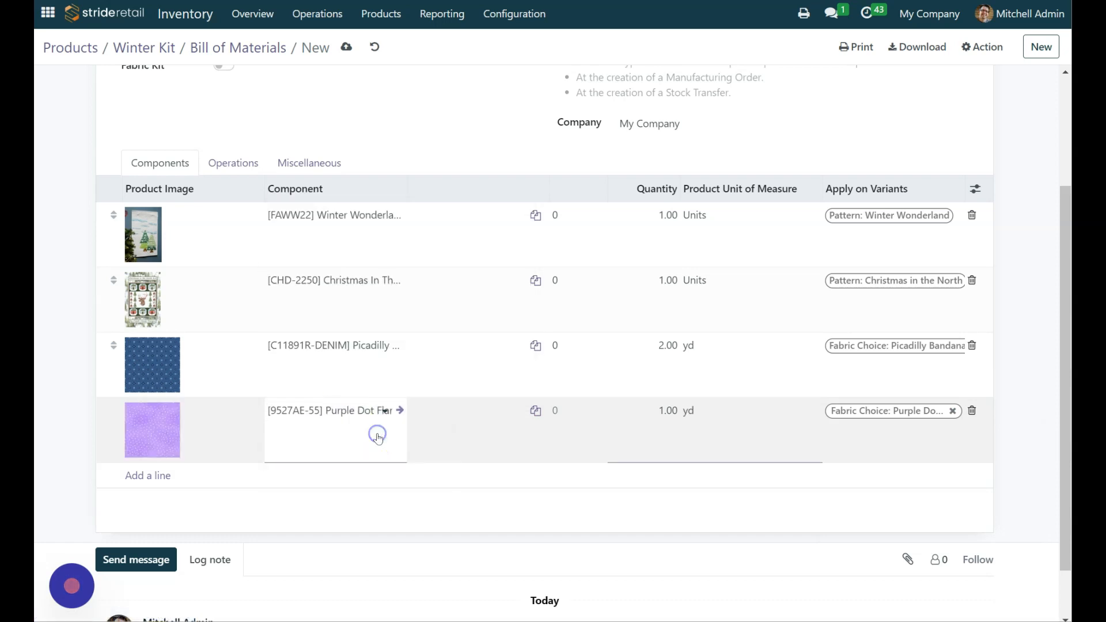
Step: Add the [C11890R-BLUE] Picadilly Main Blue component and apply it to the variant Fabric Choice: Picadilly Main blue
{"action": "left_click", "coordinate": [161, 476]}
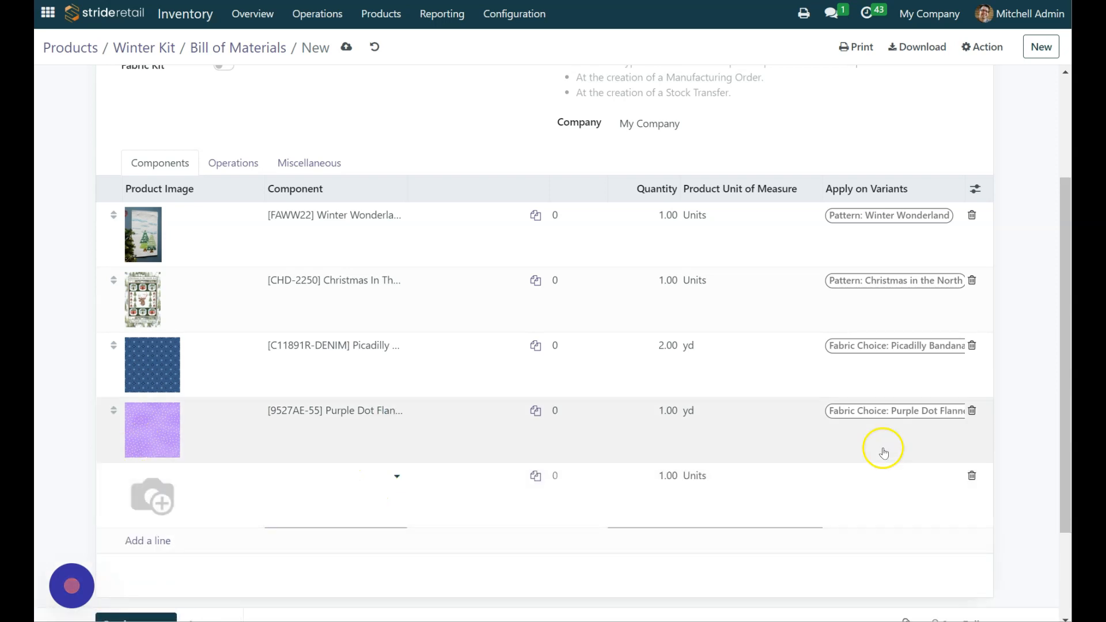
{"action": "left_click", "coordinate": [896, 479]}
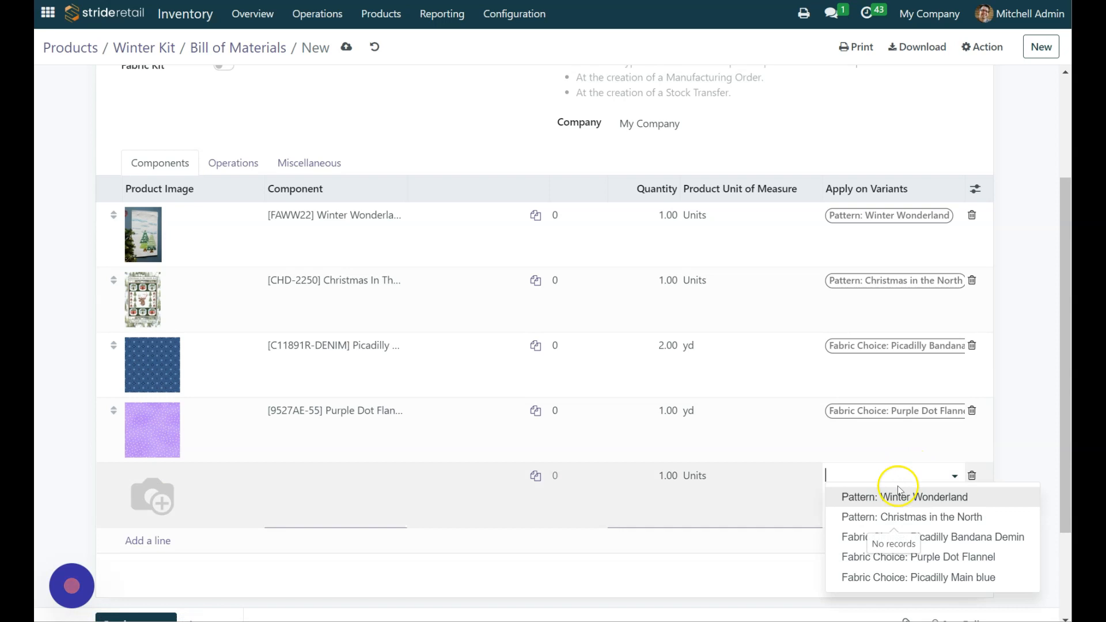
{"action": "left_click", "coordinate": [919, 576]}
{"action": "left_click", "coordinate": [331, 476]}
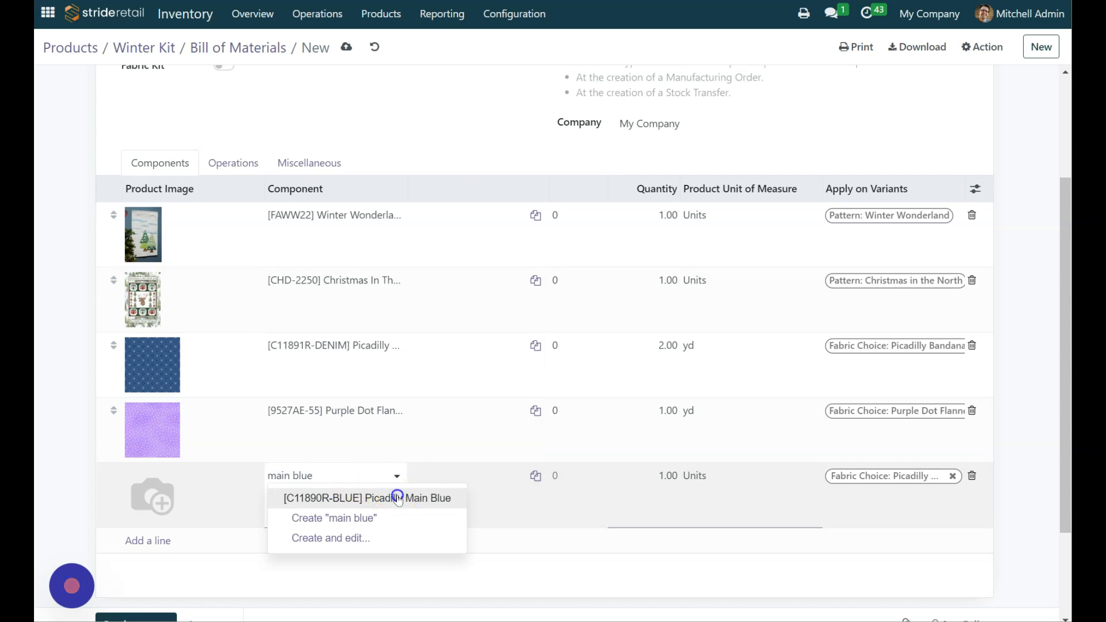
{"action": "left_click", "coordinate": [397, 499]}
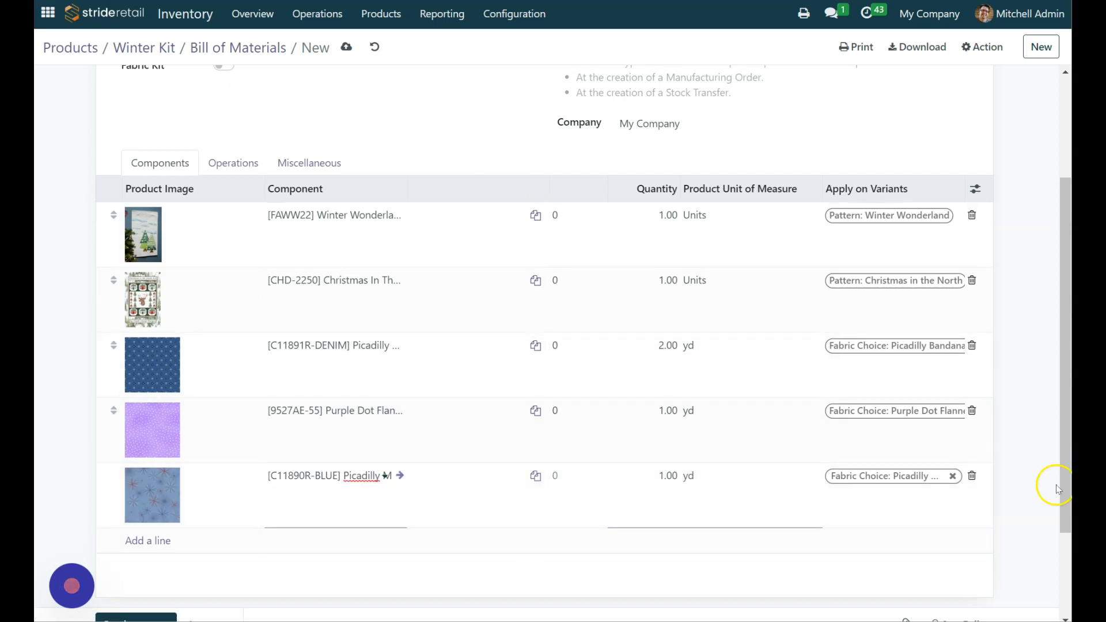
Step: Set the quantities of the Purple Dot Flannel and Picadilly Main Blue components to 2 yd and save the bill of materials
{"action": "left_click", "coordinate": [673, 409]}
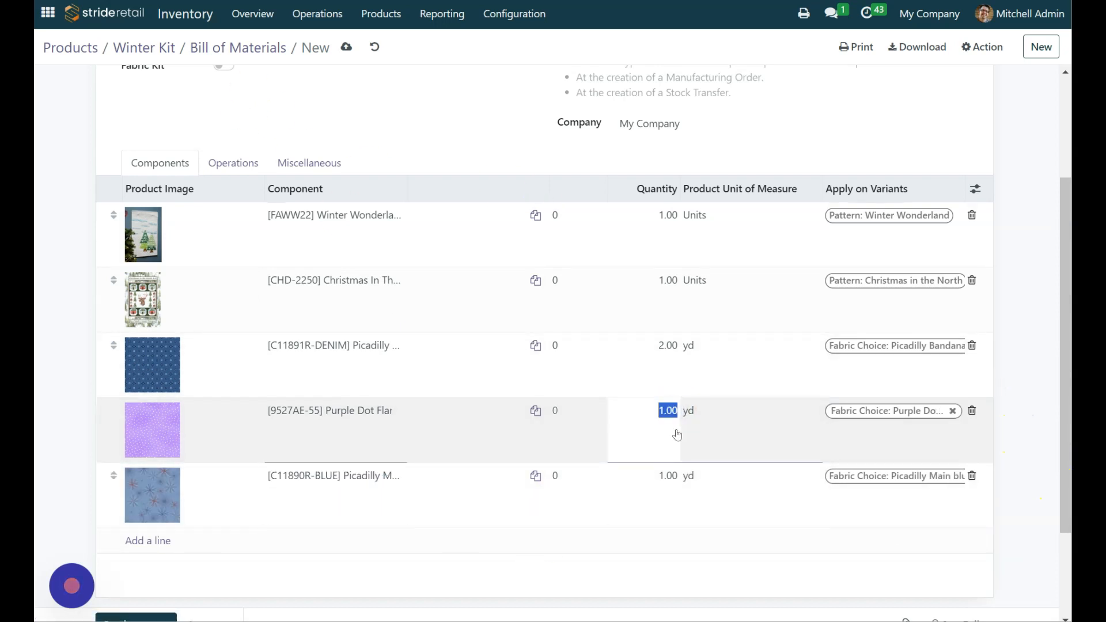
{"action": "left_click", "coordinate": [669, 469]}
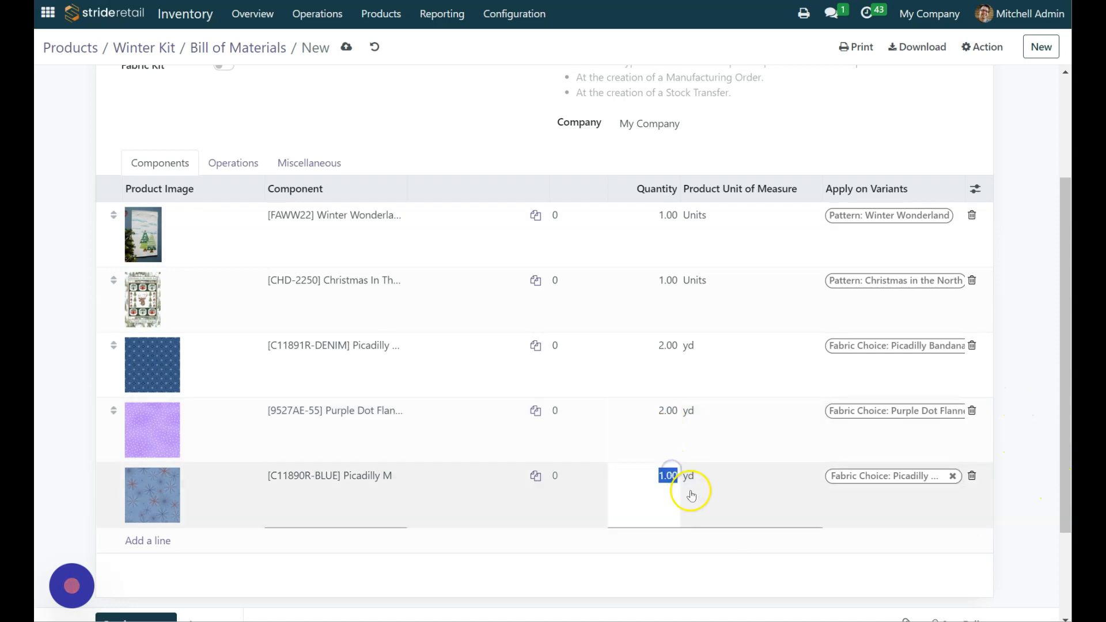
{"action": "type", "text": "2"}
{"action": "left_click", "coordinate": [994, 439]}
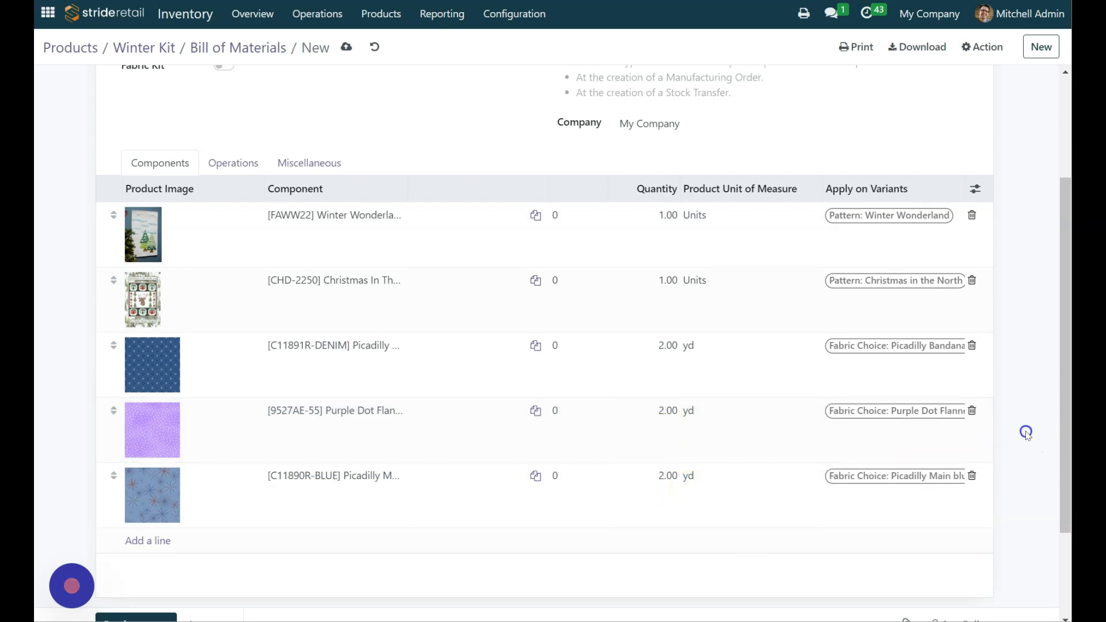
{"action": "scroll", "coordinate": [288, 100], "scroll_direction": "up", "scroll_amount": 3}
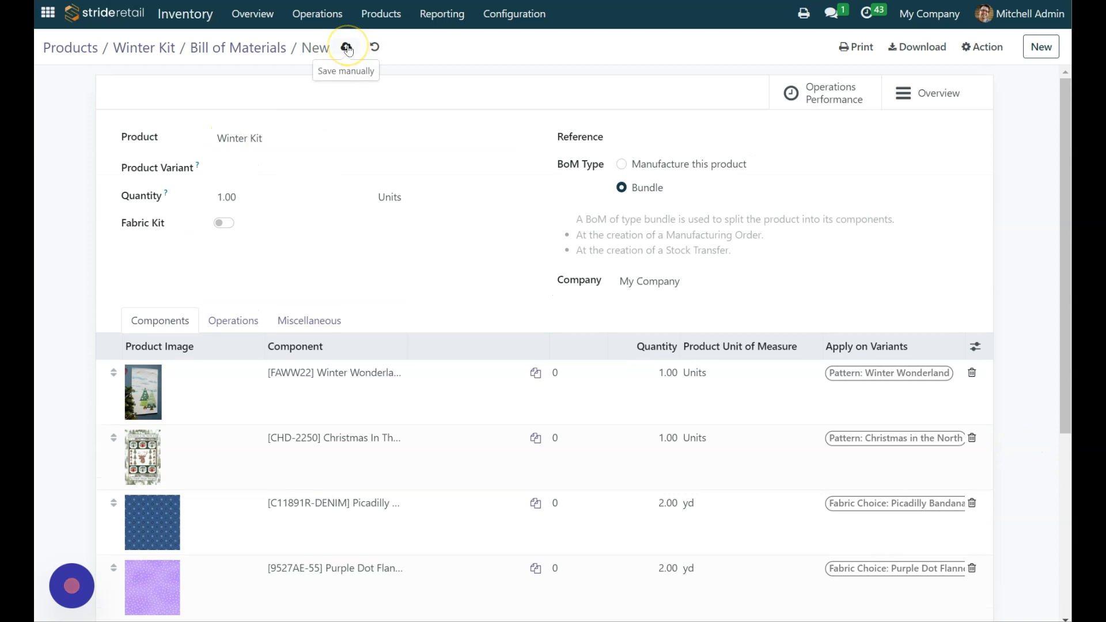
{"action": "left_click", "coordinate": [348, 49]}
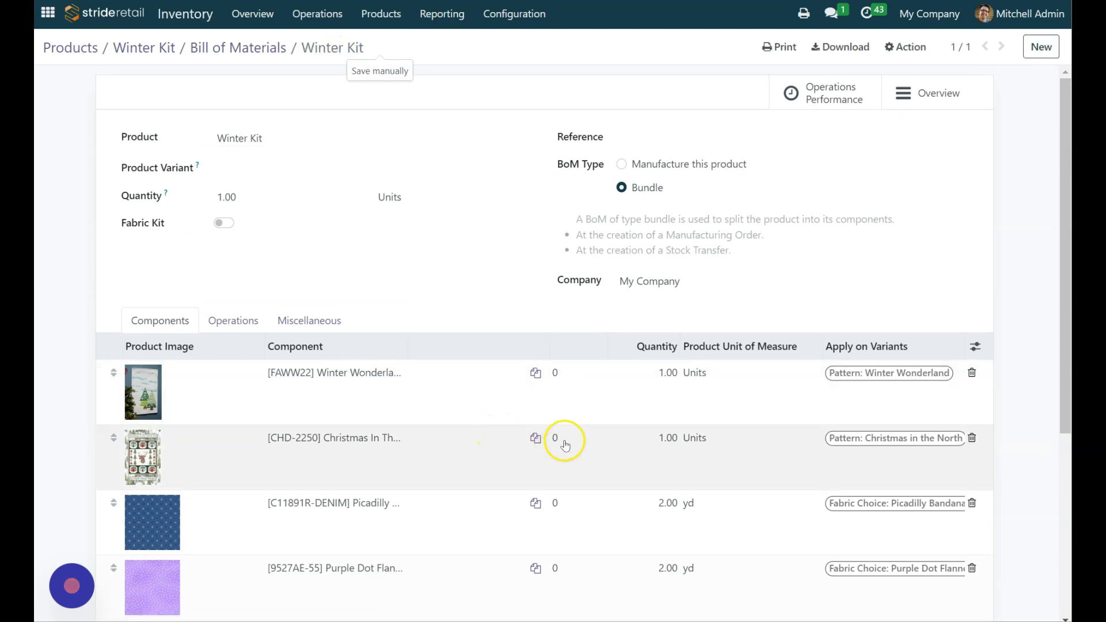
Step: Review the saved bill of materials, then check the Winter Kit's product variants and return to the product
{"action": "scroll", "coordinate": [484, 316], "scroll_direction": "down", "scroll_amount": 2}
{"action": "scroll", "coordinate": [482, 315], "scroll_direction": "down", "scroll_amount": 3}
{"action": "scroll", "coordinate": [789, 461], "scroll_direction": "up", "scroll_amount": 5}
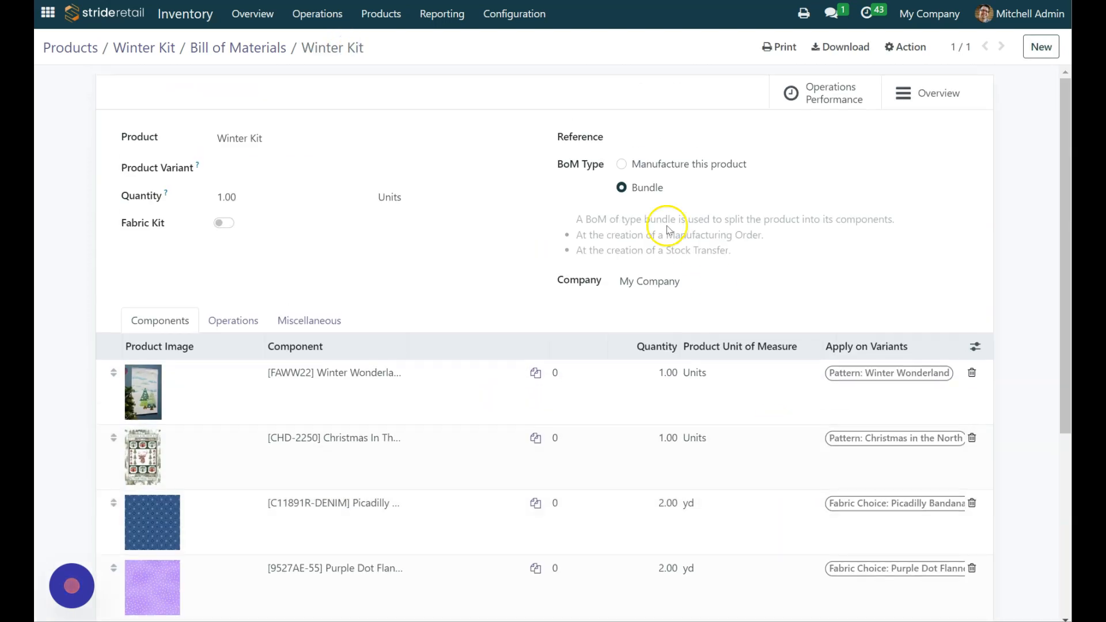
{"action": "left_click", "coordinate": [229, 51]}
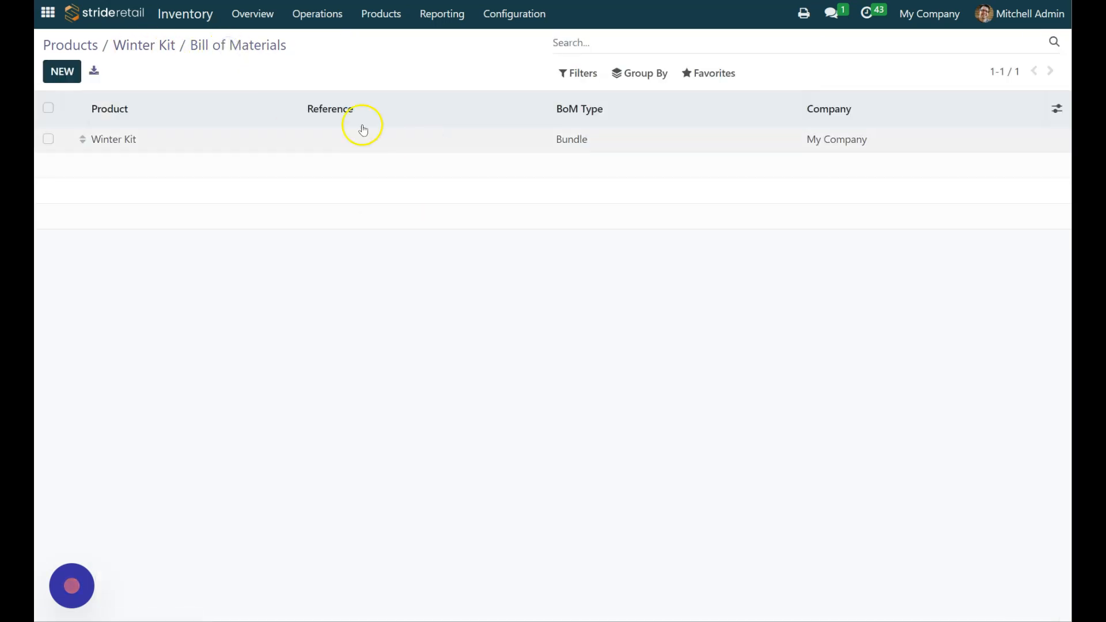
{"action": "left_click", "coordinate": [151, 43]}
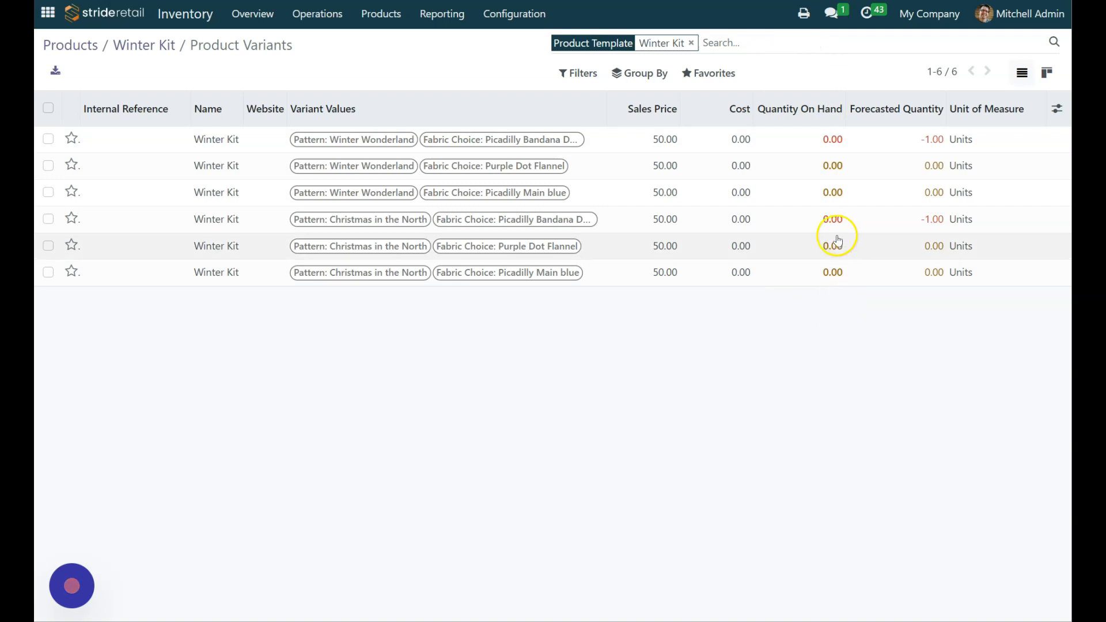
{"action": "left_click", "coordinate": [131, 45]}
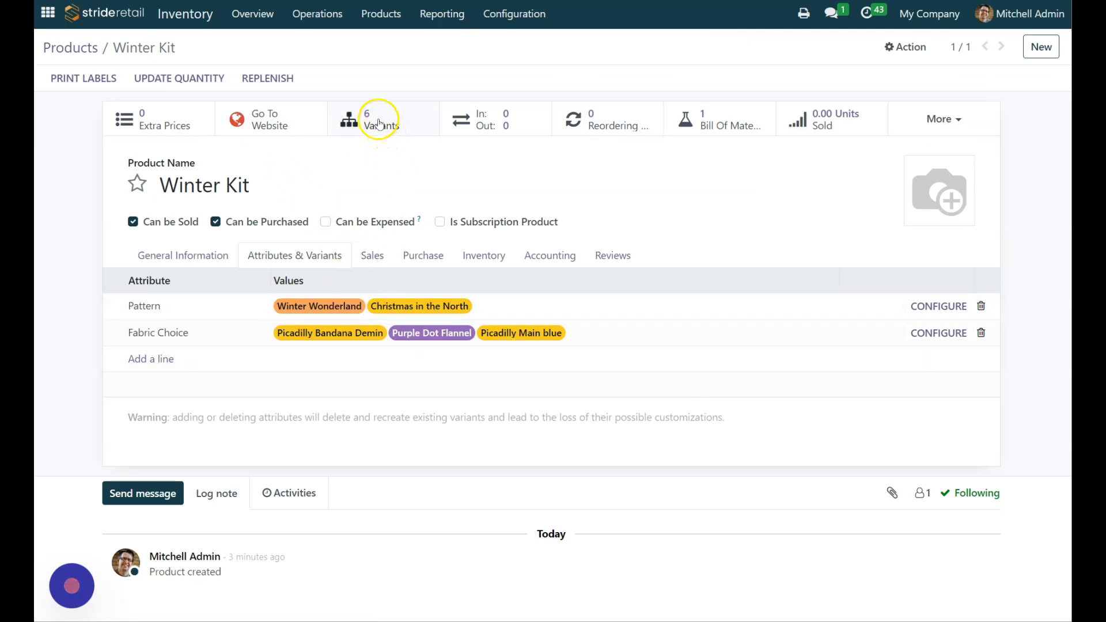
Step: Open the Winter Kit bundle's bill of materials and check each component's quantity and assigned variant
{"action": "left_click", "coordinate": [711, 118]}
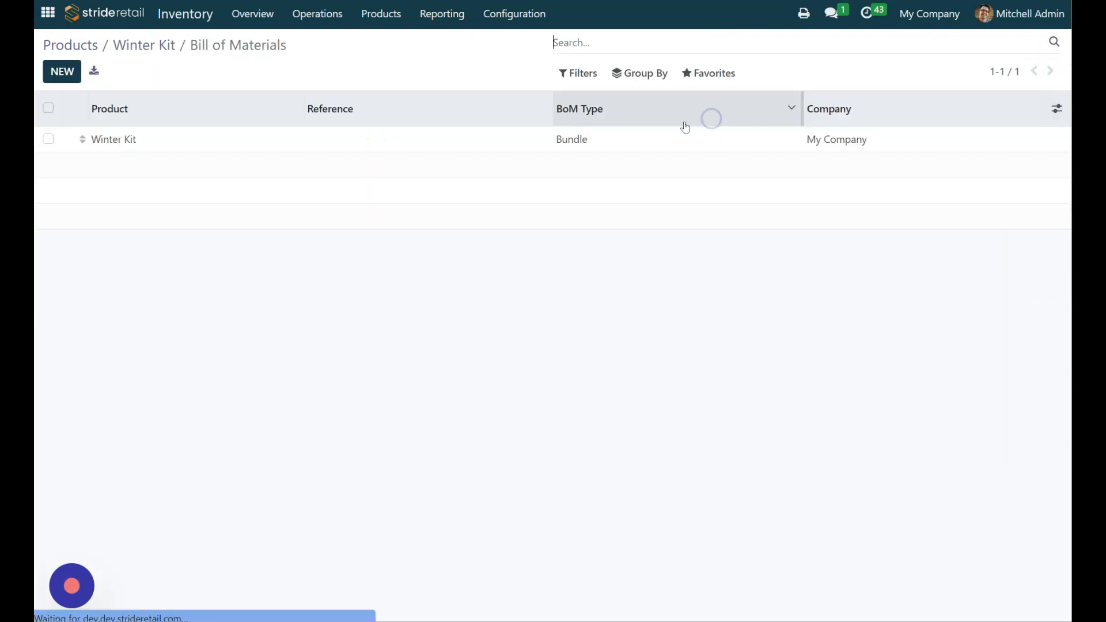
{"action": "left_click", "coordinate": [120, 140]}
{"action": "scroll", "coordinate": [403, 363], "scroll_direction": "down", "scroll_amount": 4}
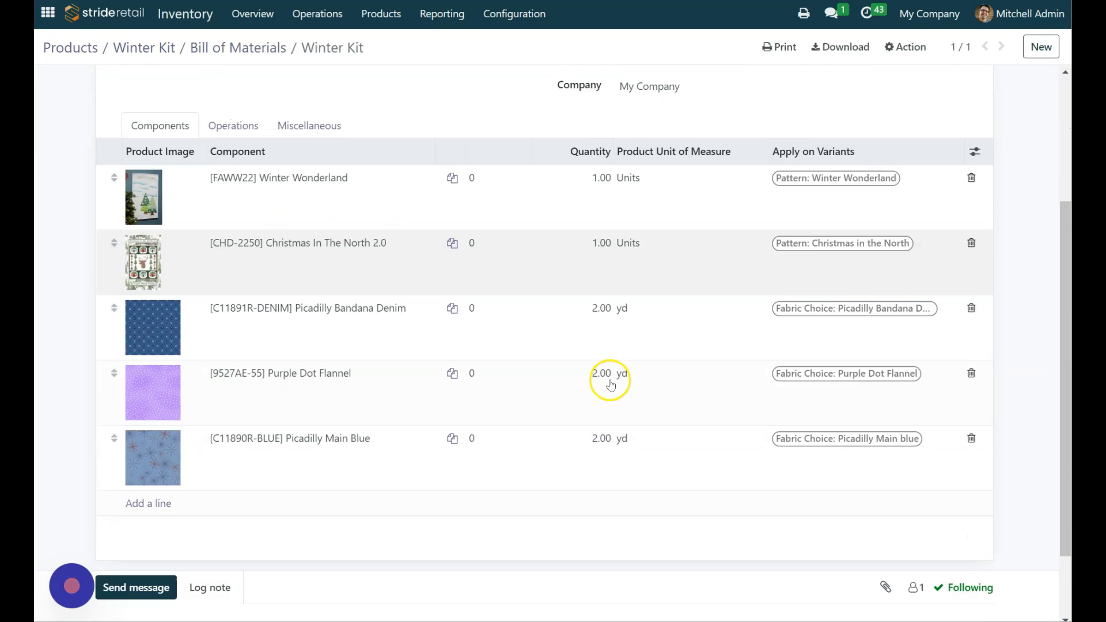
{"action": "scroll", "coordinate": [703, 329], "scroll_direction": "up", "scroll_amount": 5}
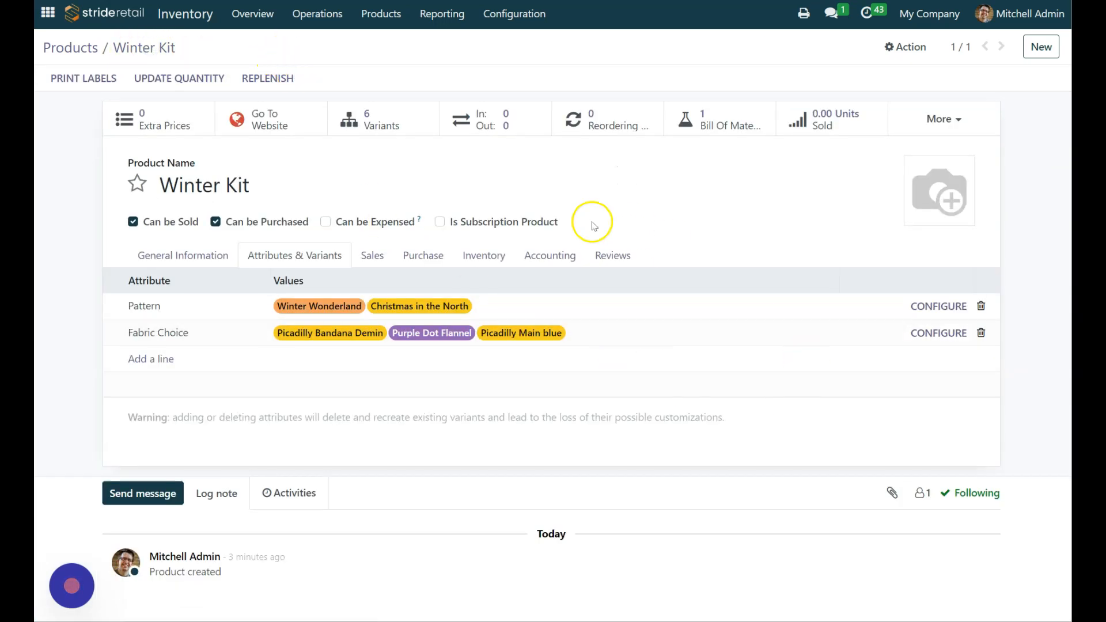
Step: View the Winter Kit's general information and open its list of product variants
{"action": "left_click", "coordinate": [186, 257]}
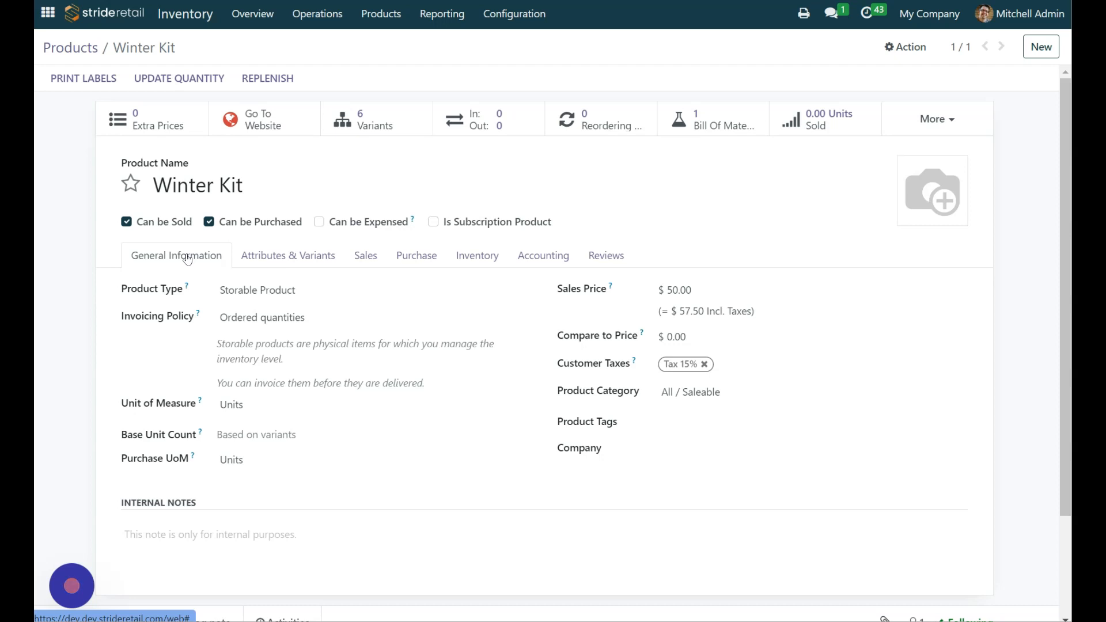
{"action": "left_click", "coordinate": [374, 129]}
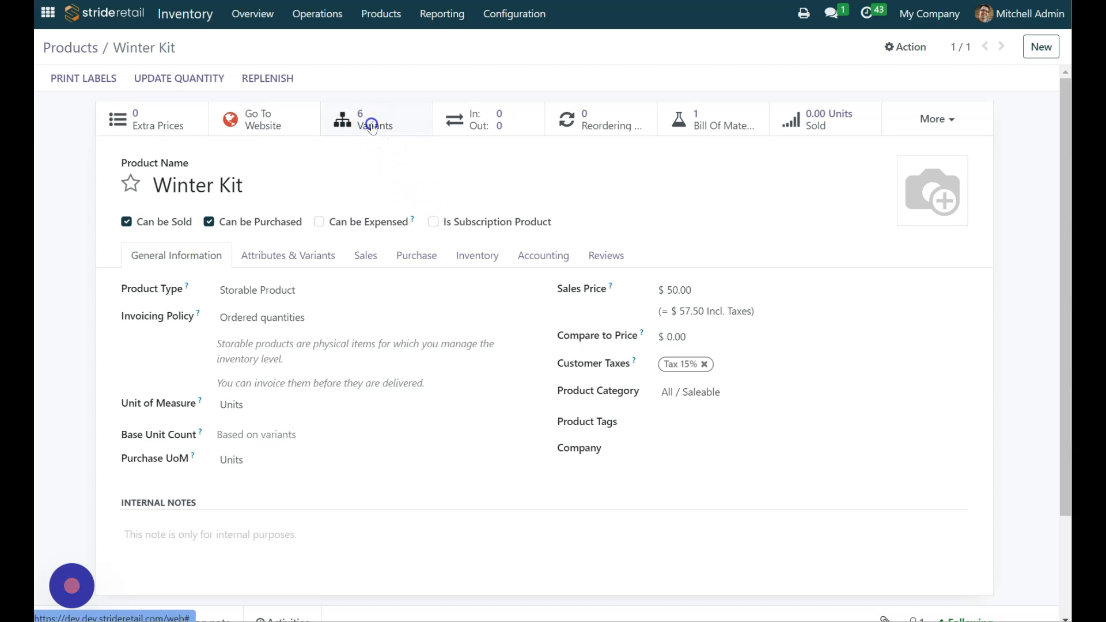